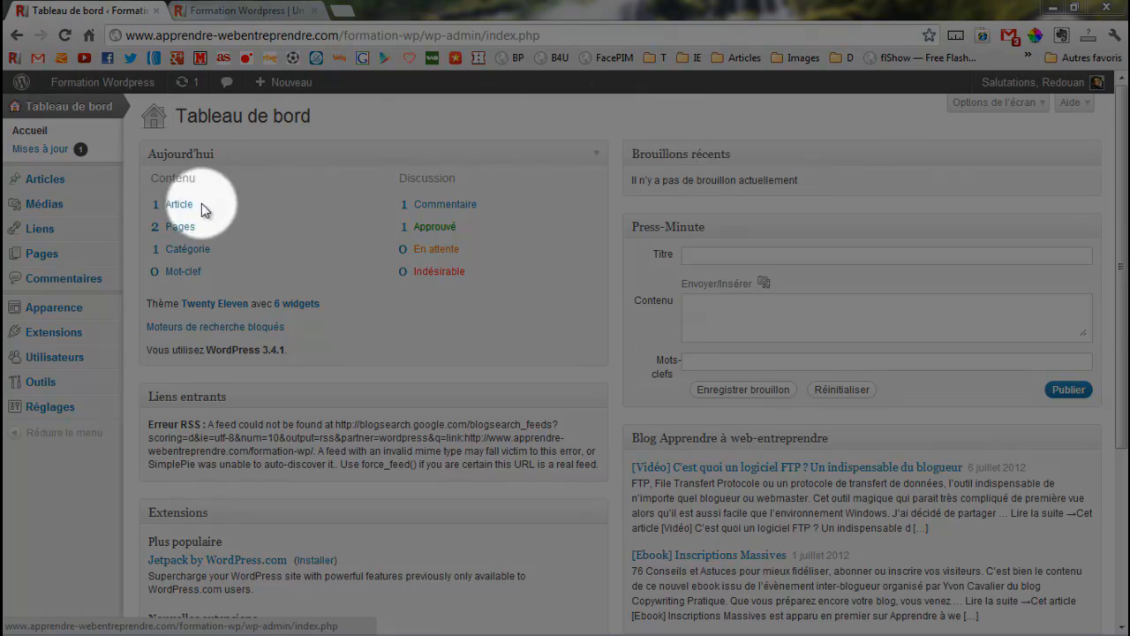
Step: Delete the Hello Dolly extension and its files from the installed extensions
mouse_move(26, 331)
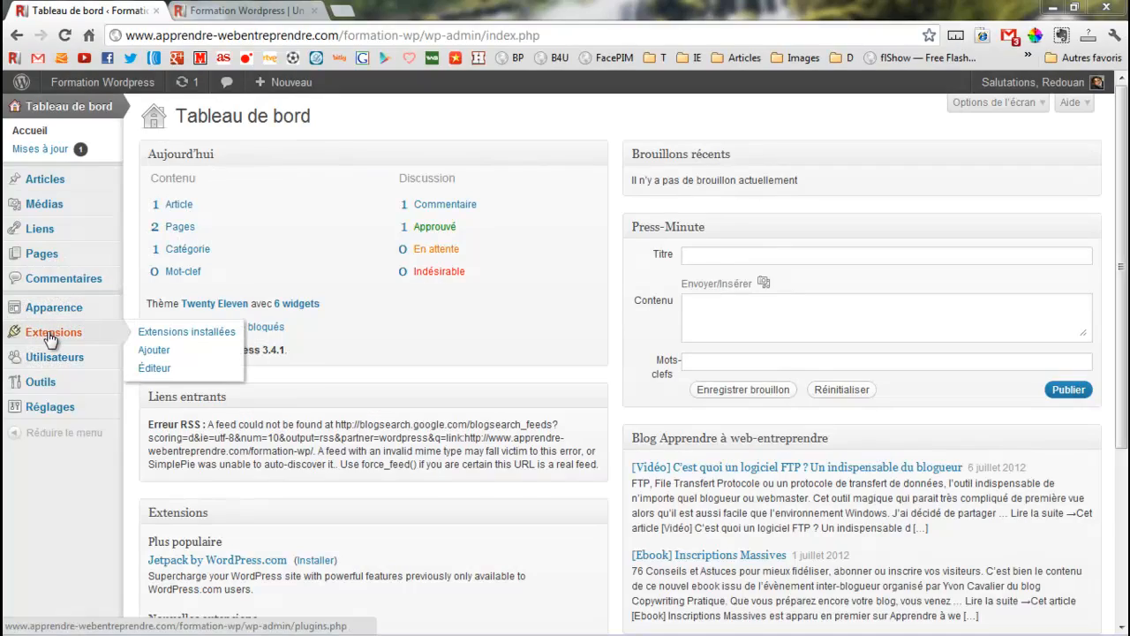
click(172, 335)
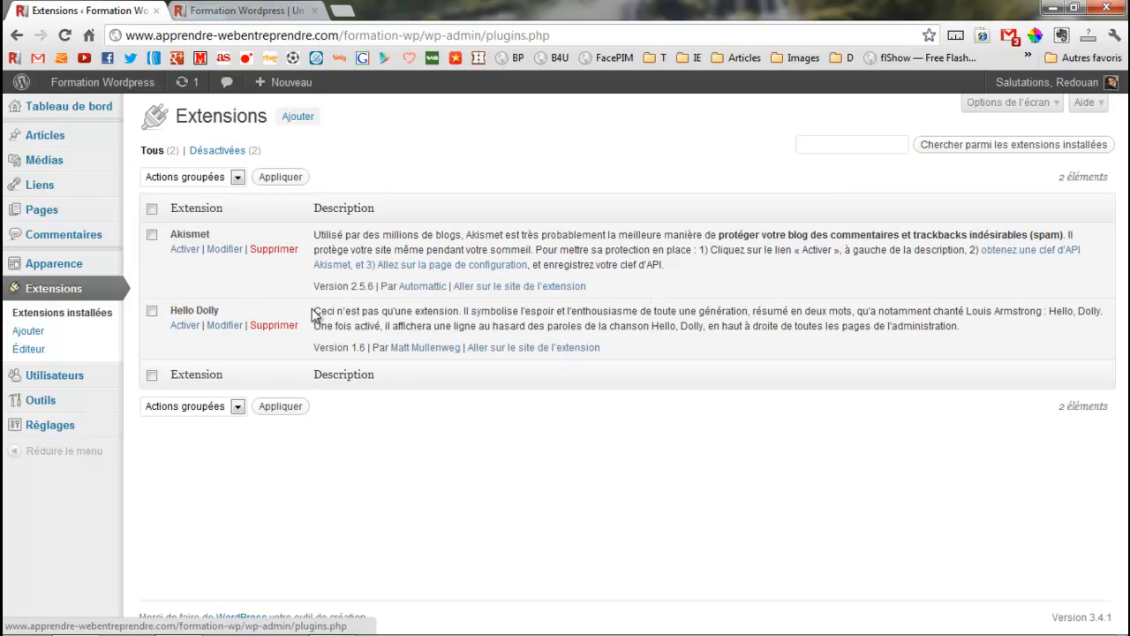
drag(315, 311, 483, 311)
click(523, 311)
click(274, 335)
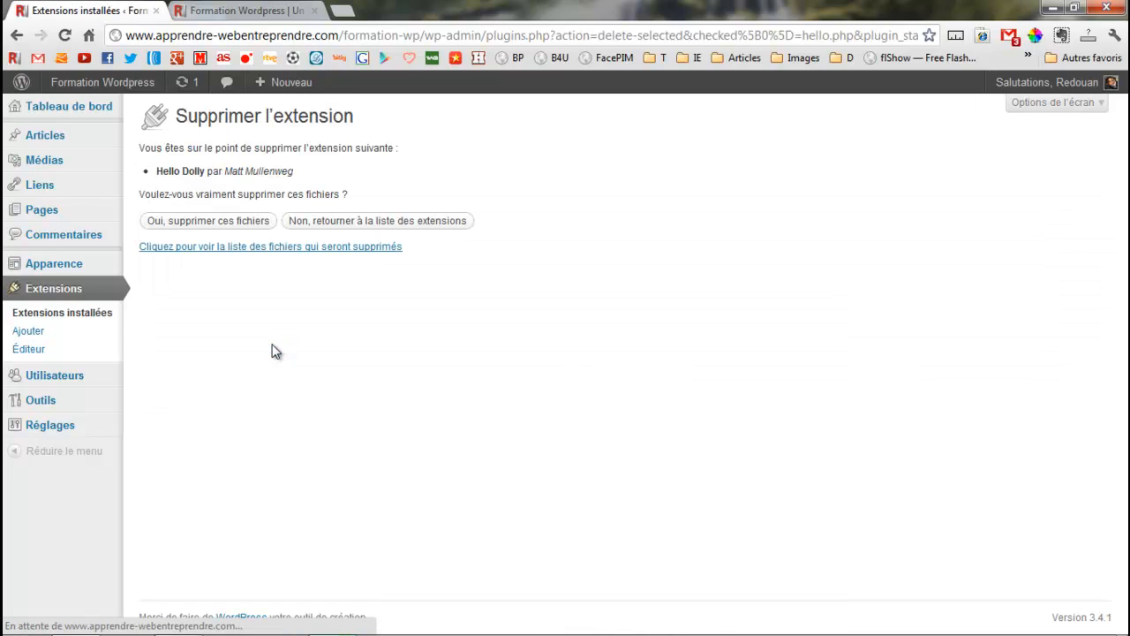
click(194, 228)
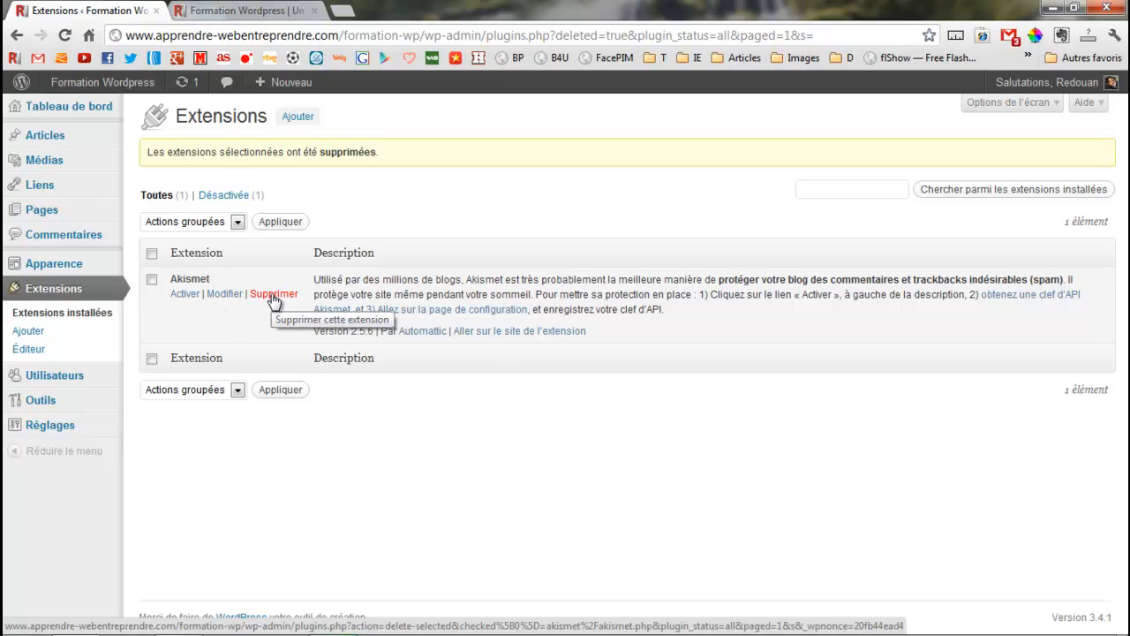
Step: Activate the Akismet extension and deactivate it again
click(185, 298)
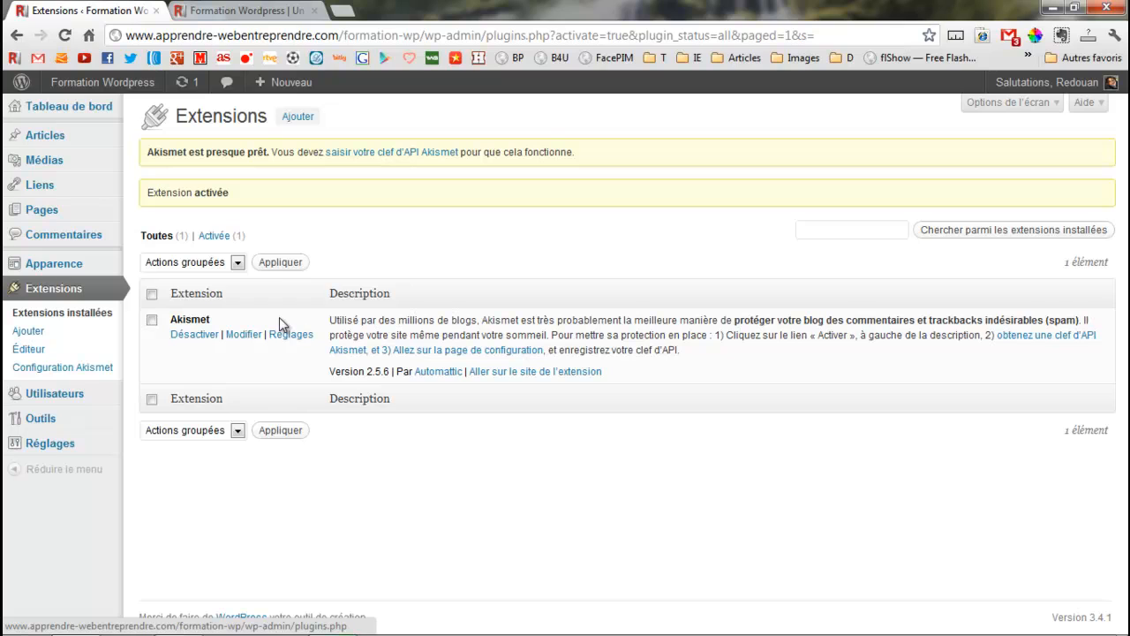
click(196, 338)
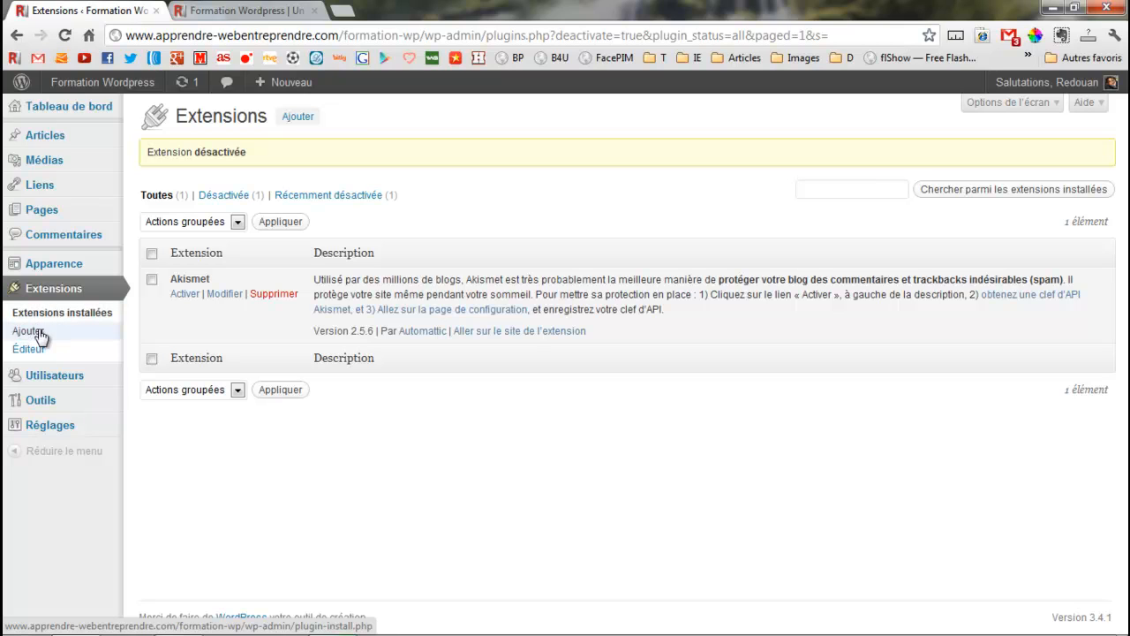
Step: Search the installable extensions for "social media widget"
click(70, 333)
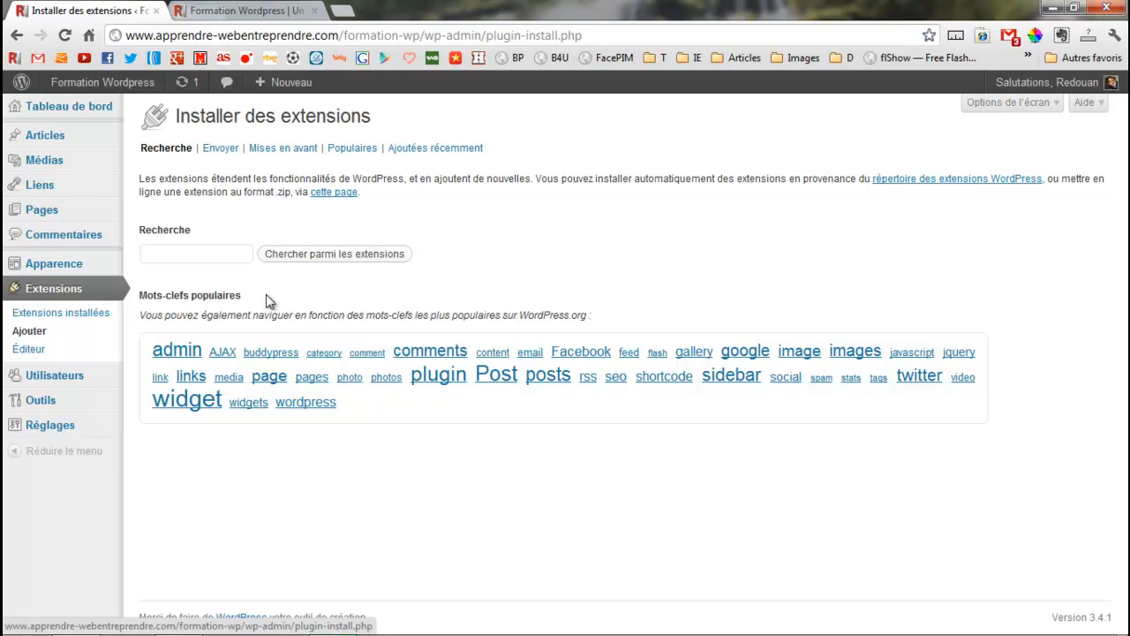
click(206, 256)
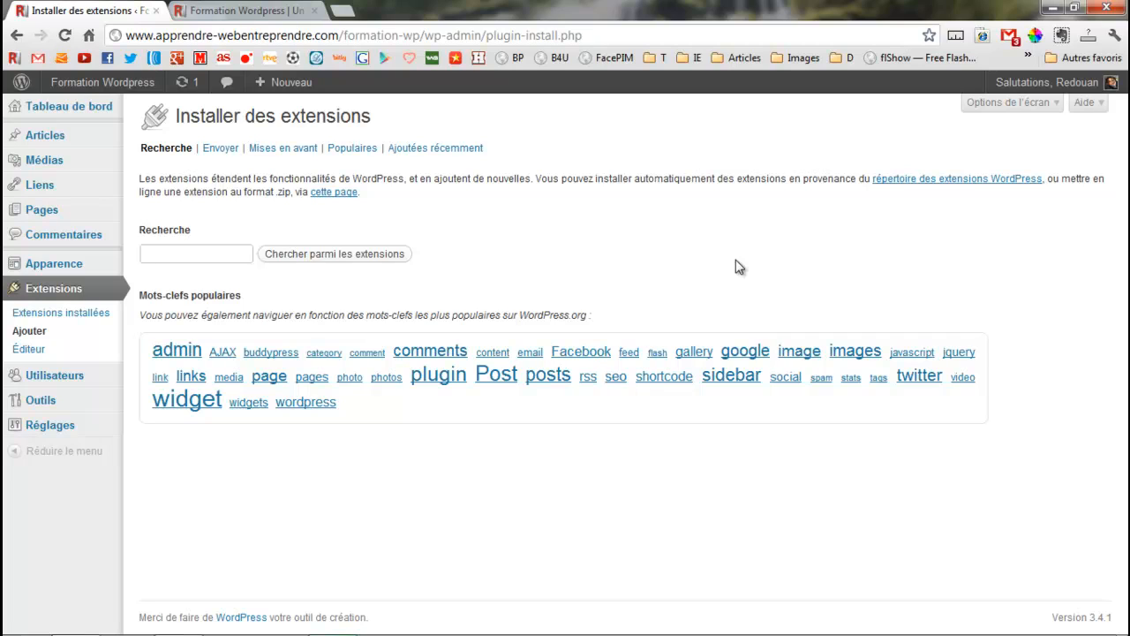
text(social m)
text(edia widget)
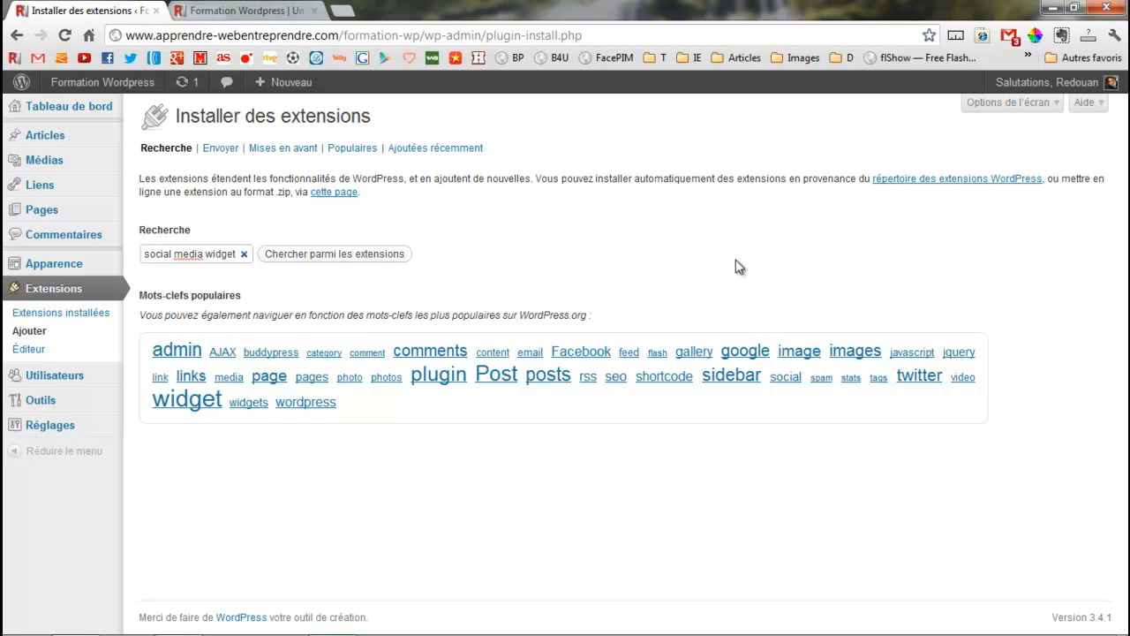
click(358, 254)
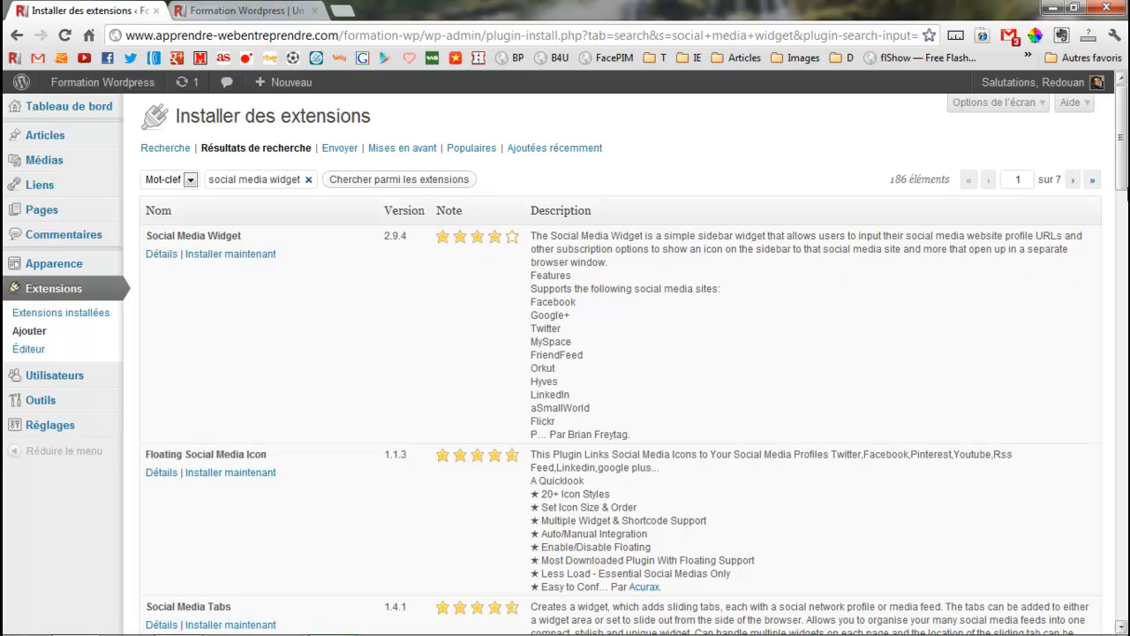
Step: Open the details of the Social Media Widget extension and examine its last update and download count
mouse_move(1123, 155)
mouse_down()
mouse_move(1123, 389)
mouse_move(1115, 340)
mouse_move(1126, 160)
mouse_up()
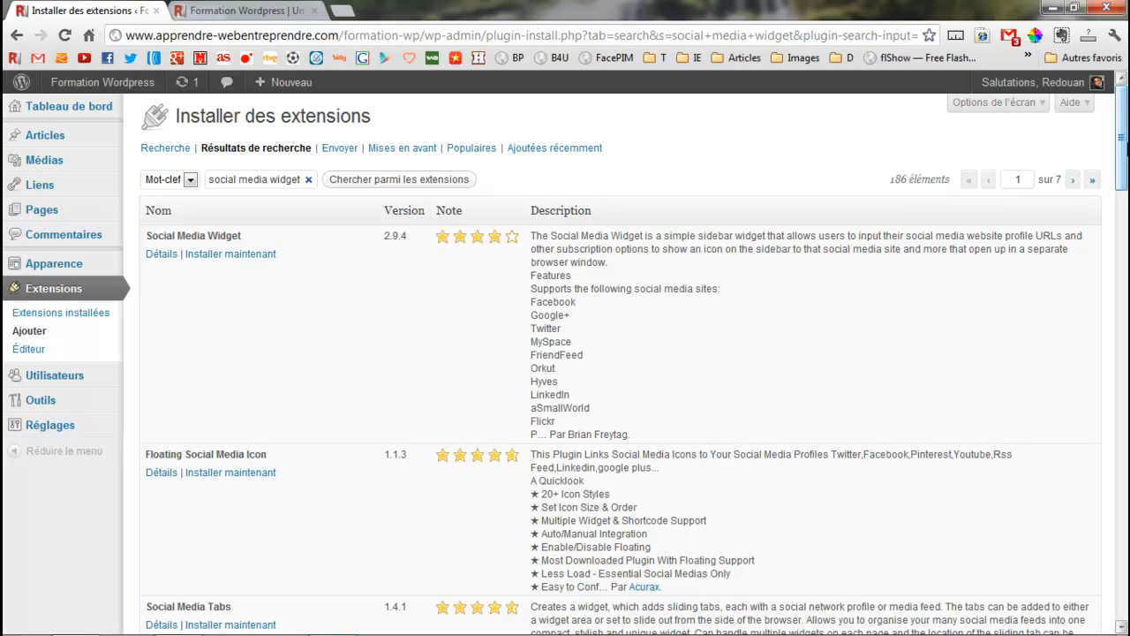
drag(1121, 137, 1121, 137)
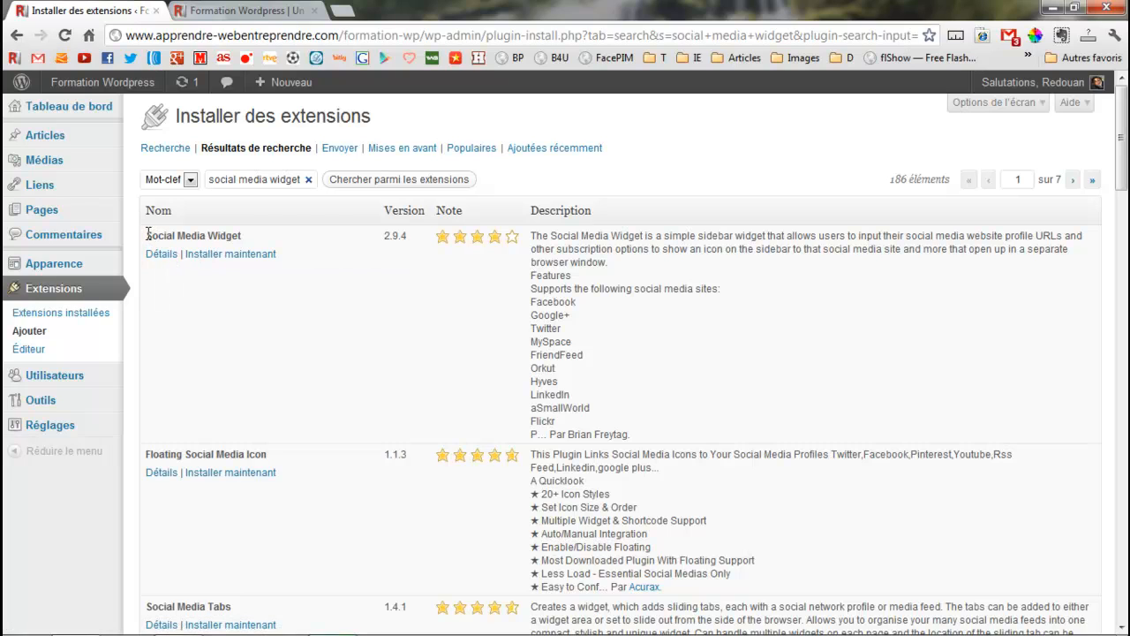
drag(148, 232, 234, 234)
click(216, 235)
click(161, 253)
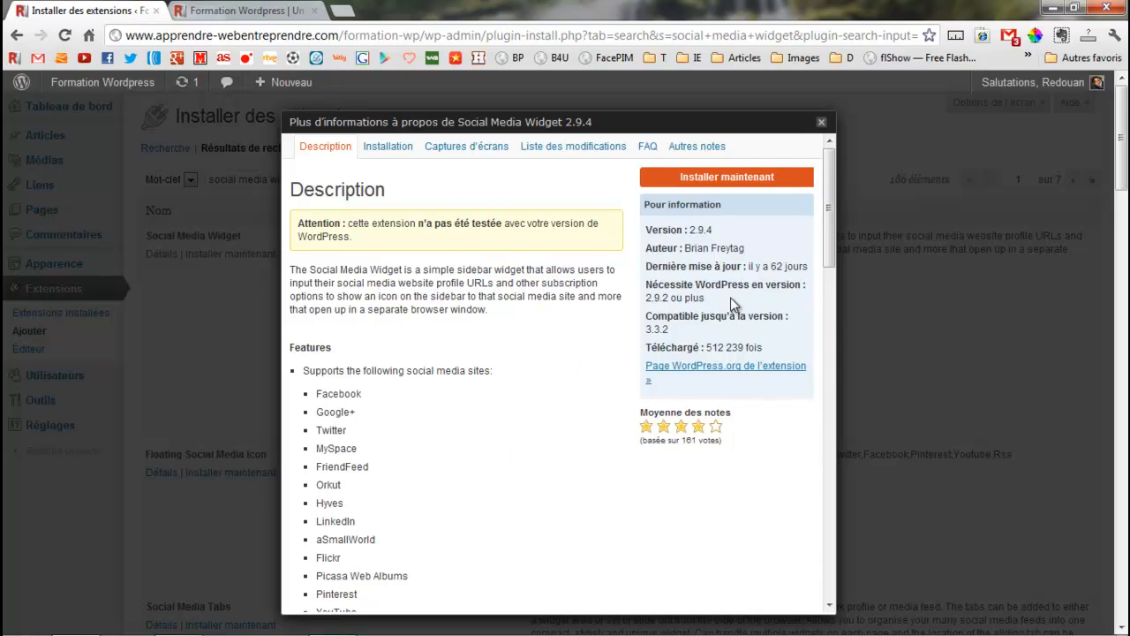
drag(645, 267, 806, 267)
click(777, 267)
mouse_move(756, 269)
drag(827, 202, 826, 205)
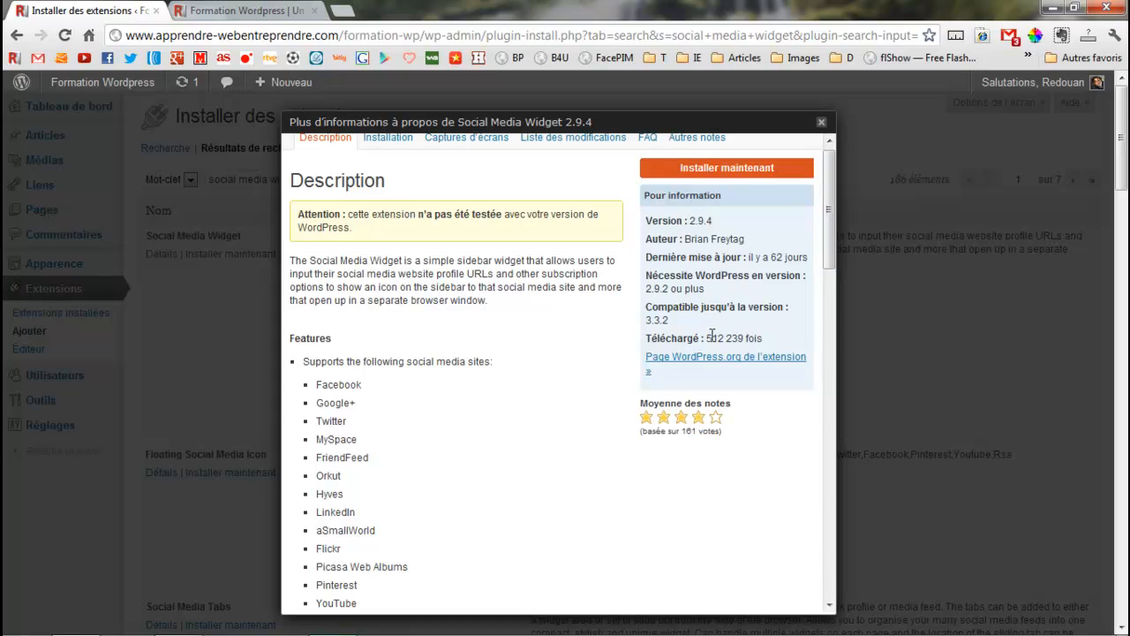
drag(705, 338, 767, 337)
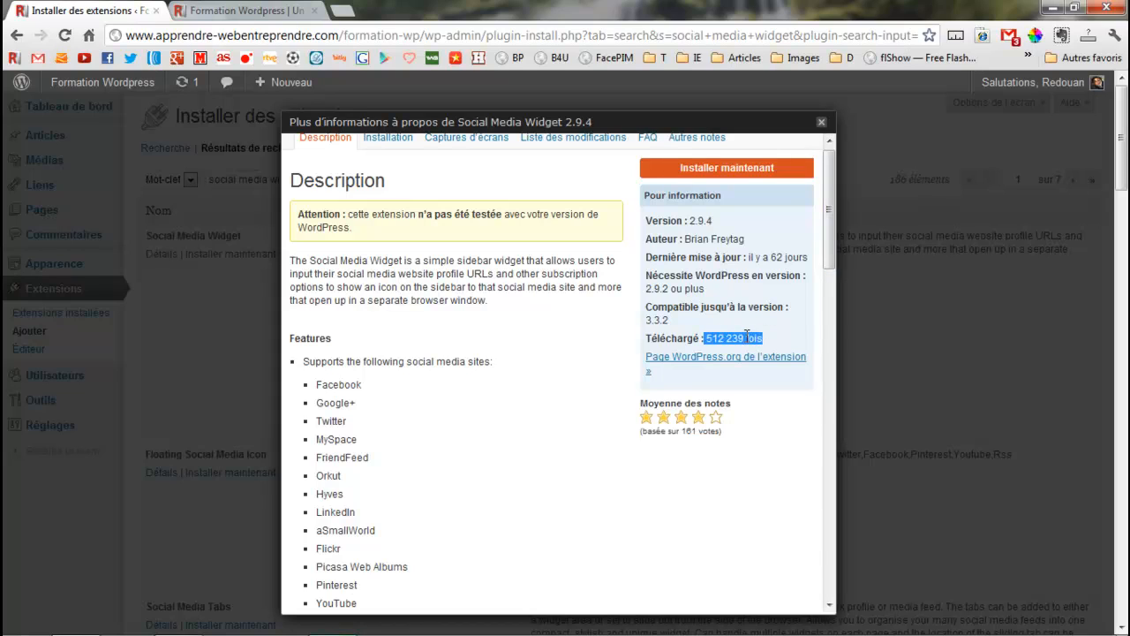
click(746, 337)
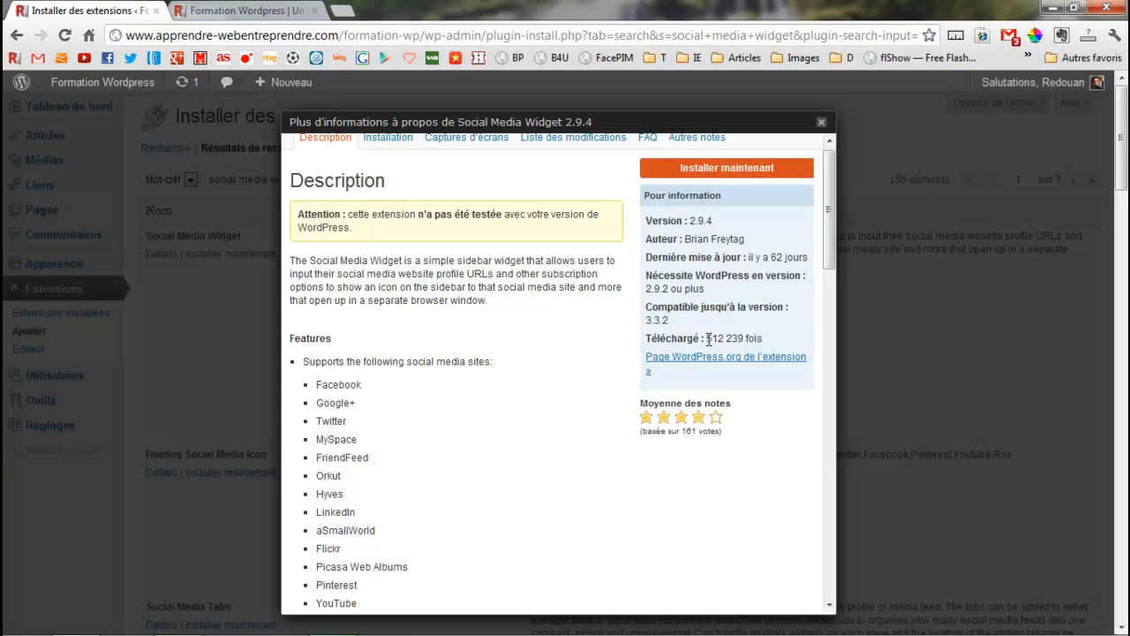
drag(708, 338, 770, 339)
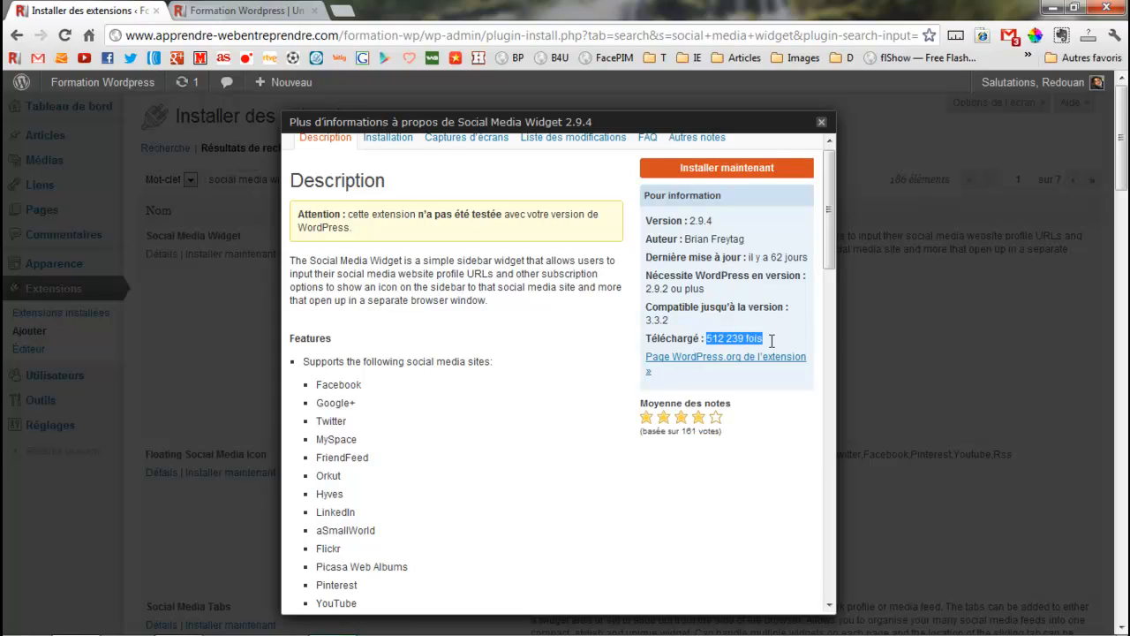
click(733, 341)
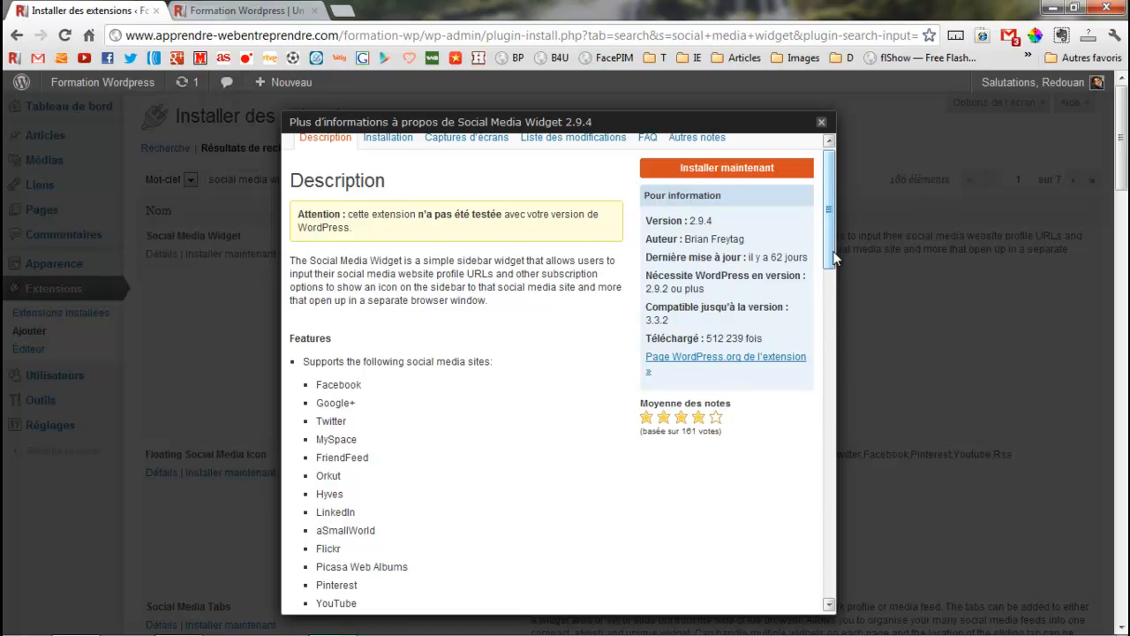
scroll(828, 218, up, 1)
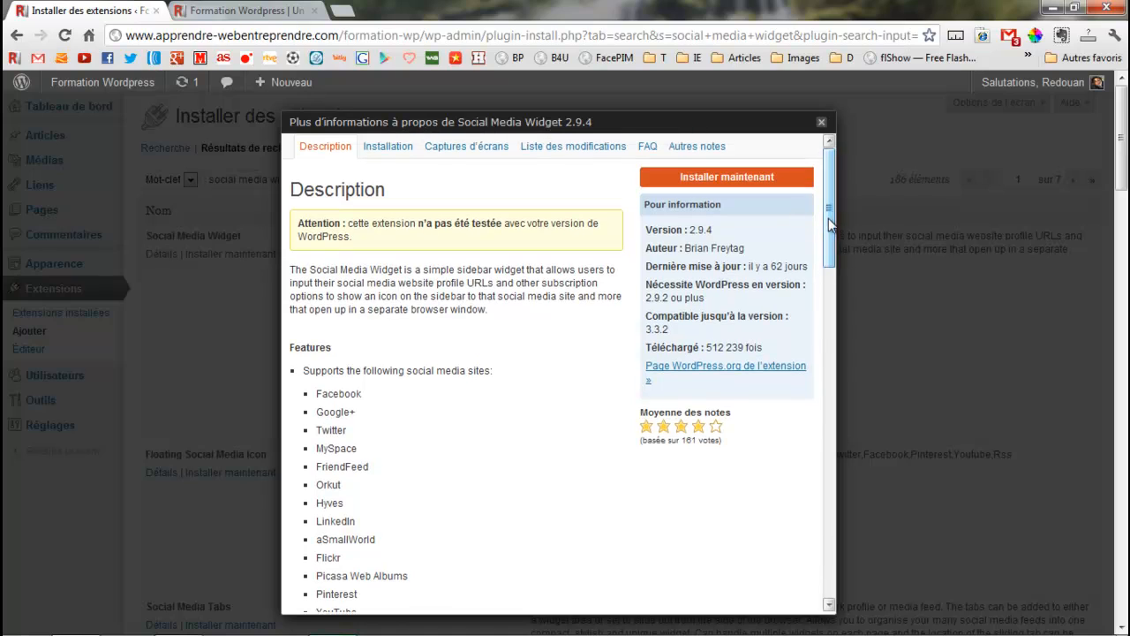
Step: Install the Social Media Widget extension from its details and activate it
click(711, 180)
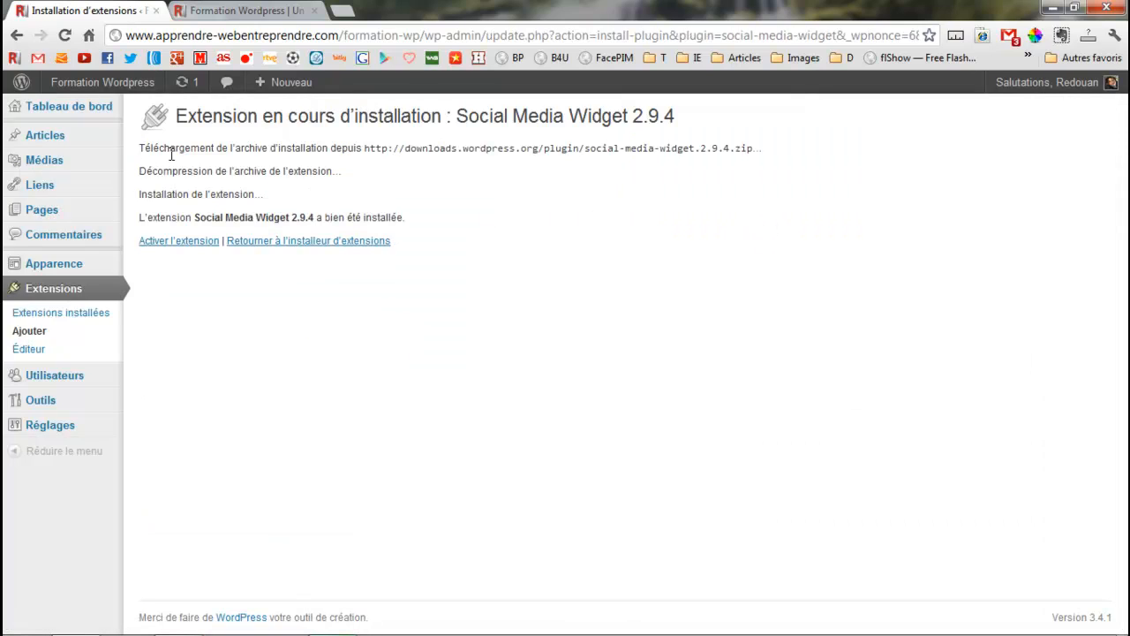
drag(433, 150, 756, 153)
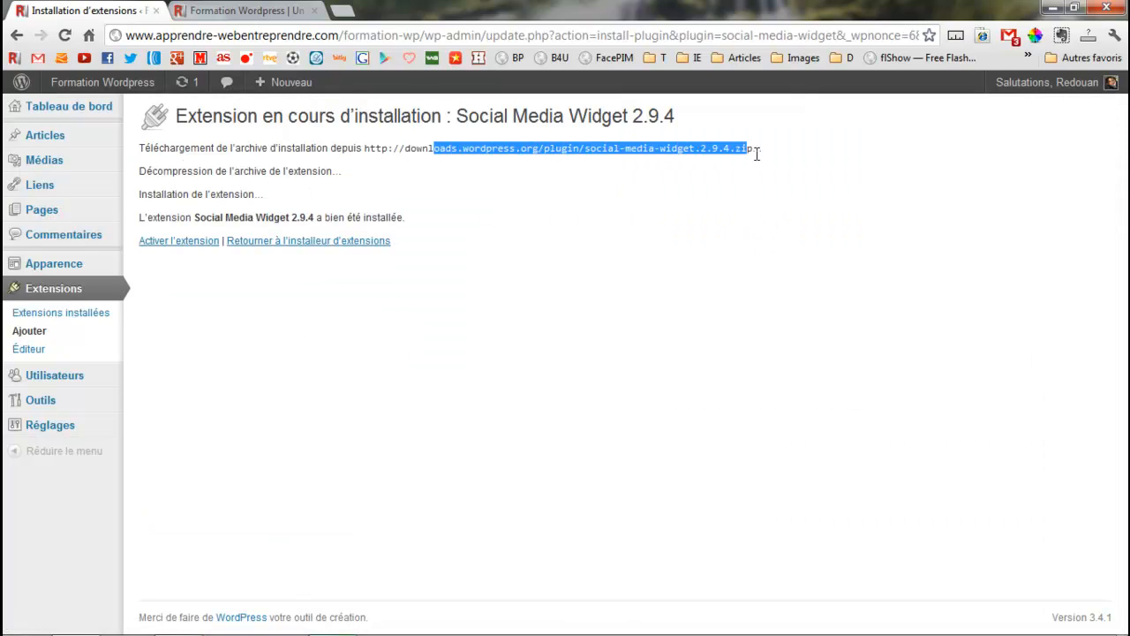
click(692, 165)
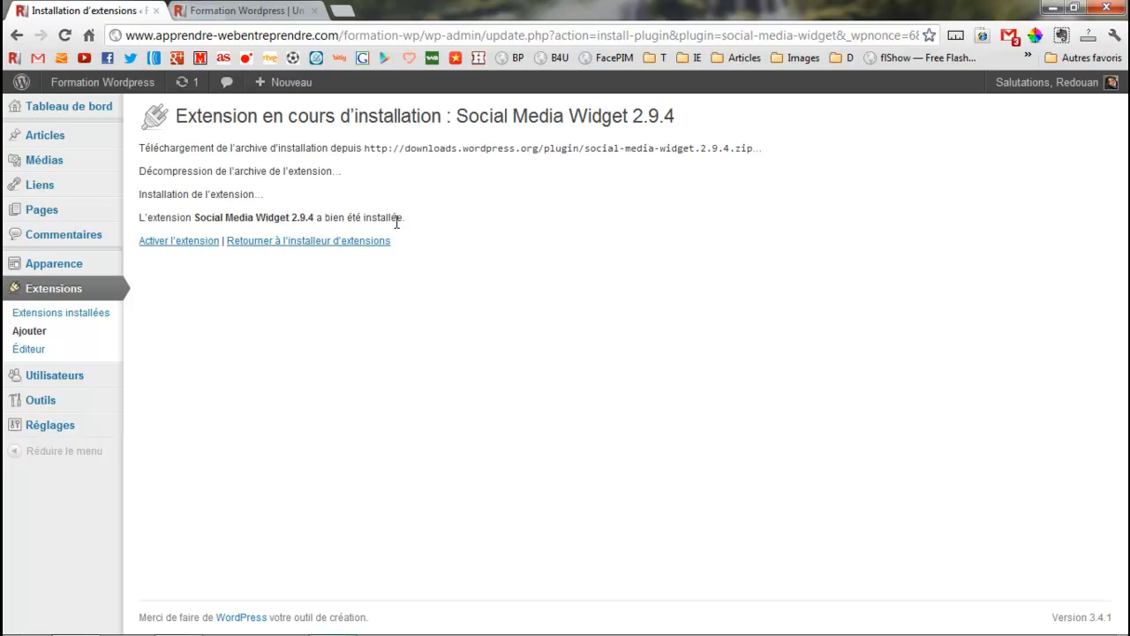
click(182, 246)
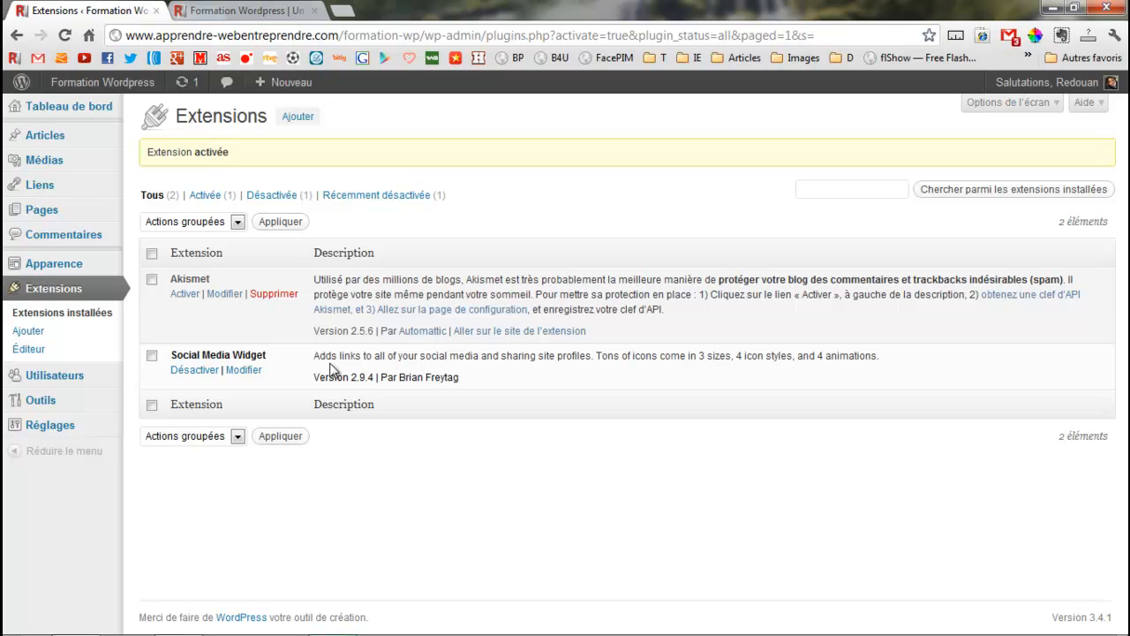
Step: Add the Social Media Widget as the first widget of the Main Sidebar
mouse_move(66, 265)
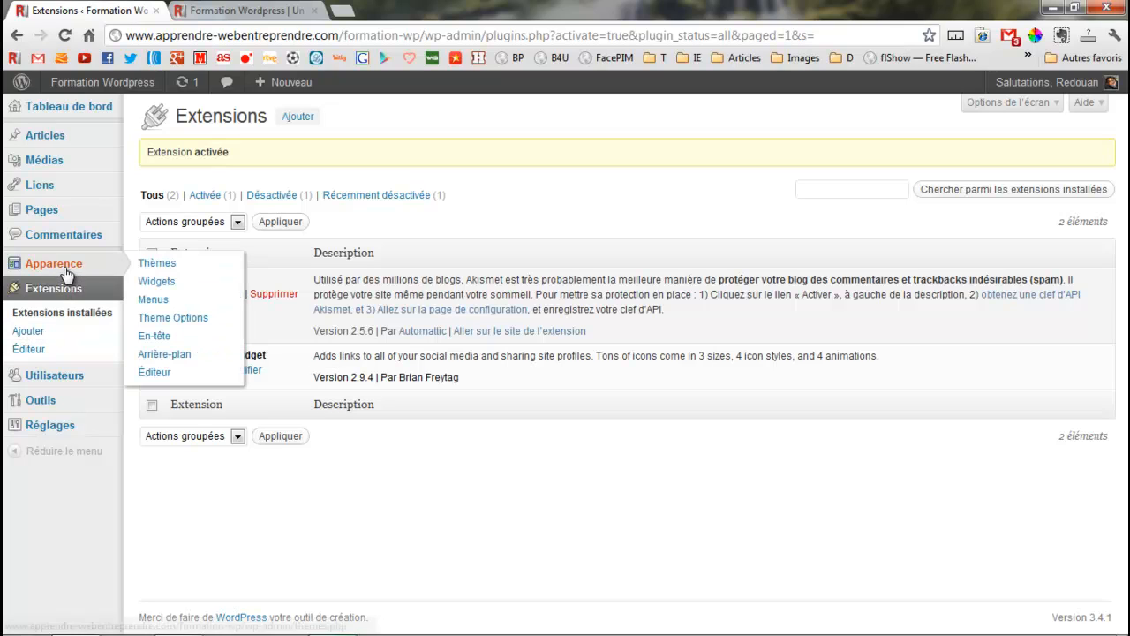
click(181, 283)
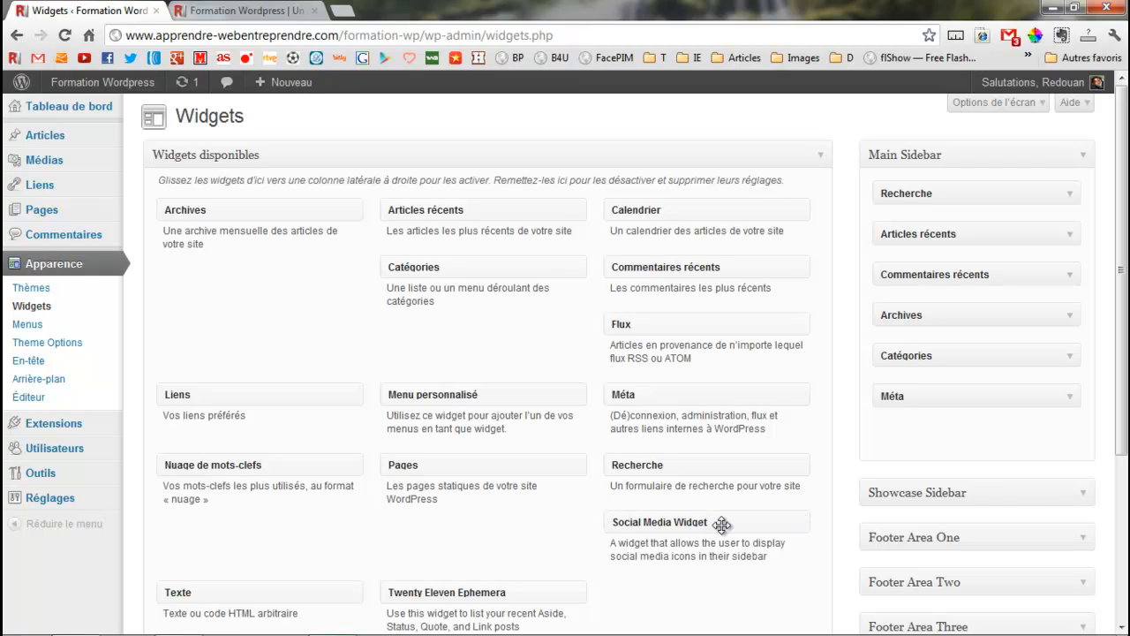
drag(722, 525, 976, 190)
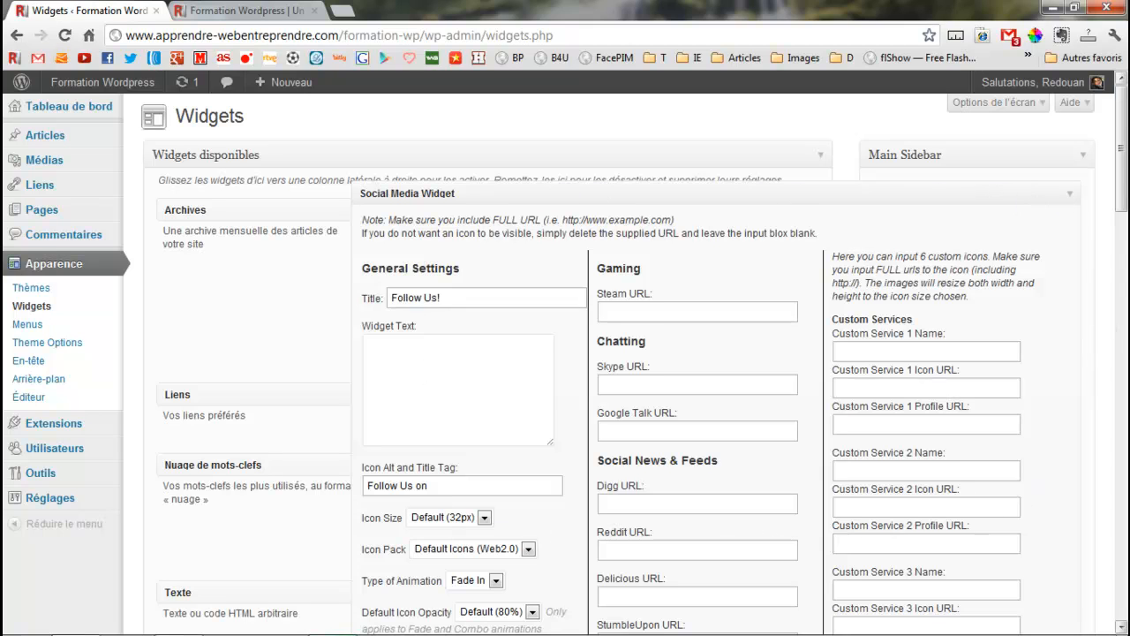
Step: Set the title of the Social Media Widget to "Suivez-nous"
mouse_move(1126, 162)
mouse_down()
mouse_move(1127, 182)
mouse_move(1125, 170)
mouse_up()
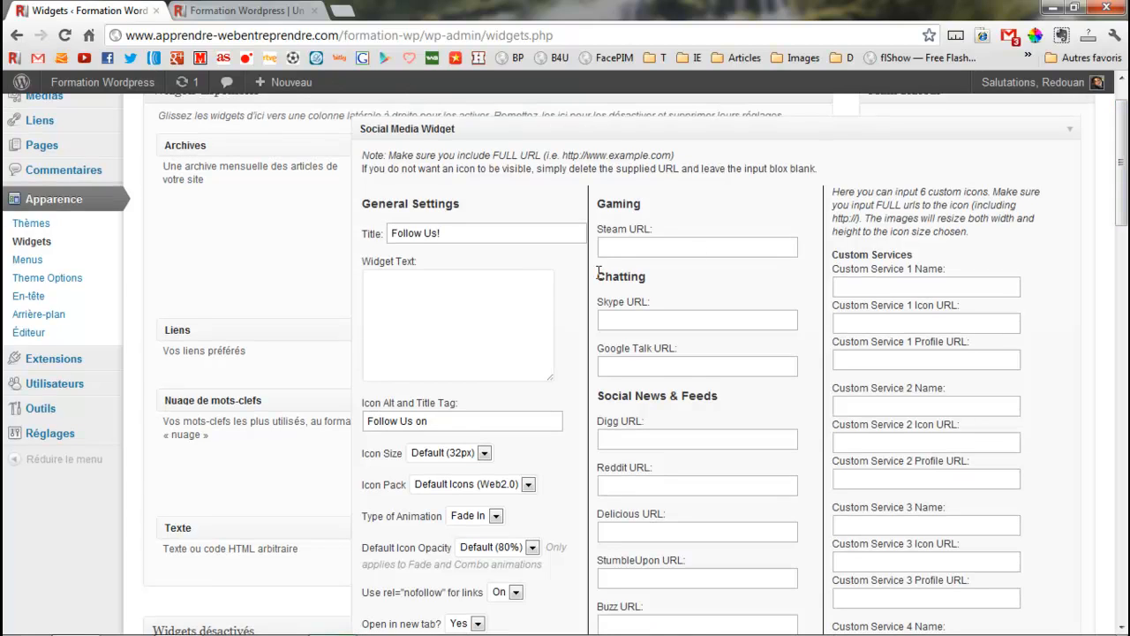
triple_click(462, 232)
text(Suivez-nous)
click(470, 286)
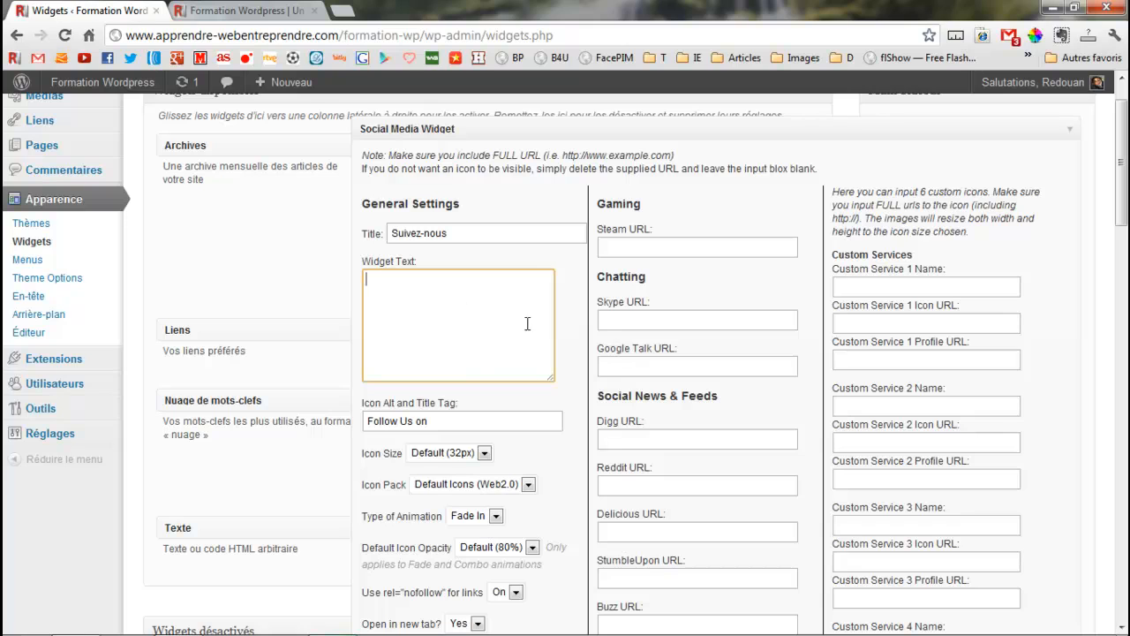
Step: Review the choices offered for the widget's icon size and icon pack without changing them
scroll(549, 318, down, 3)
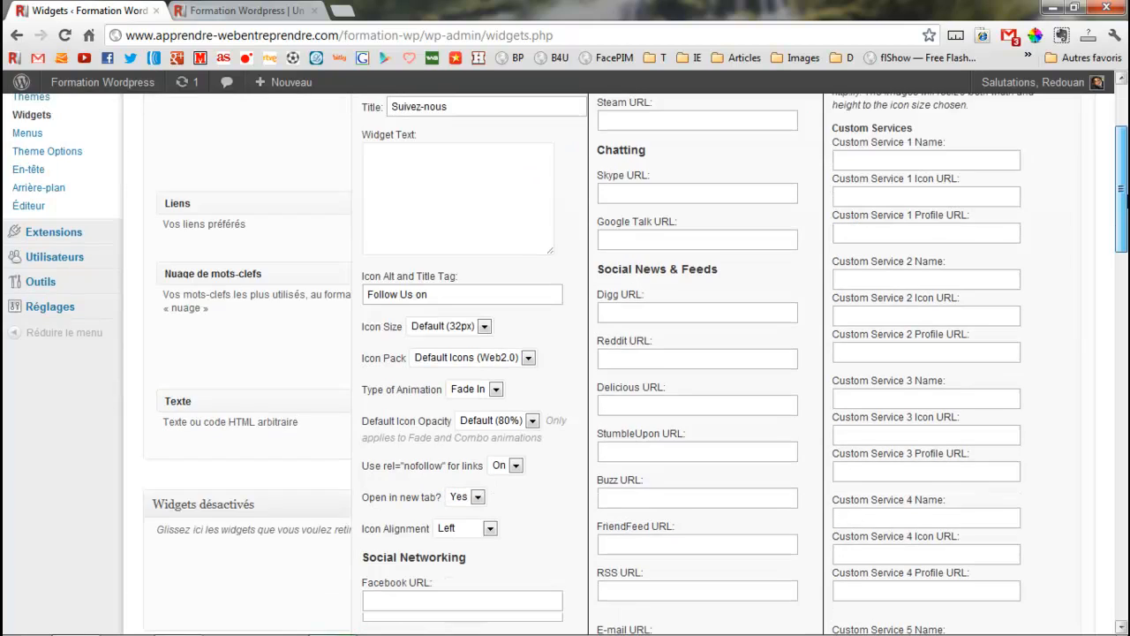
click(483, 243)
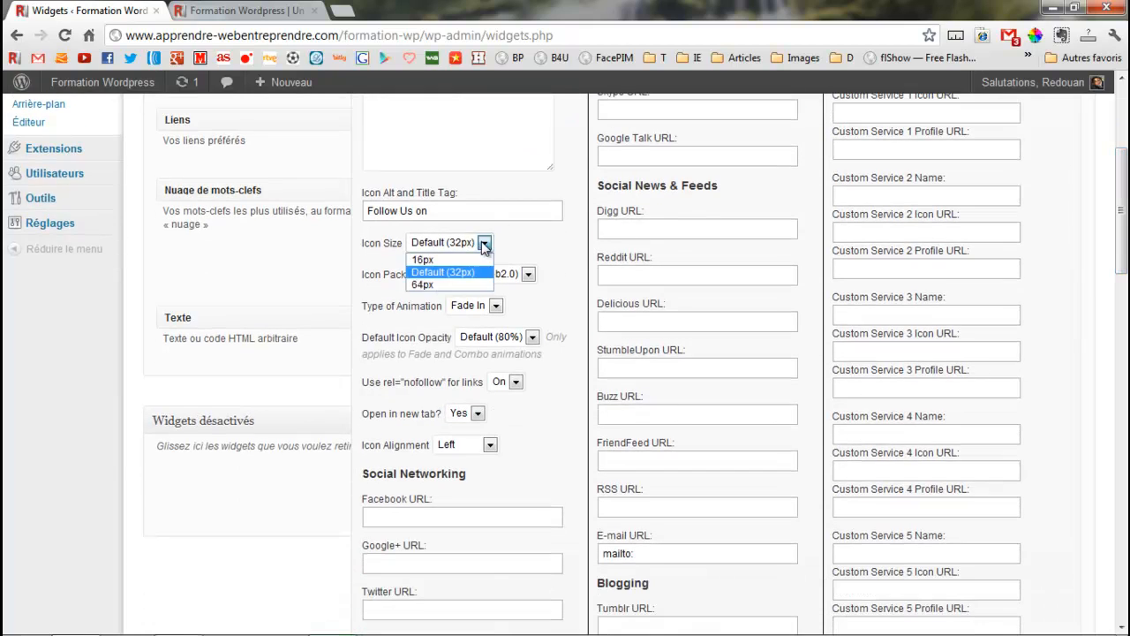
click(484, 244)
click(527, 274)
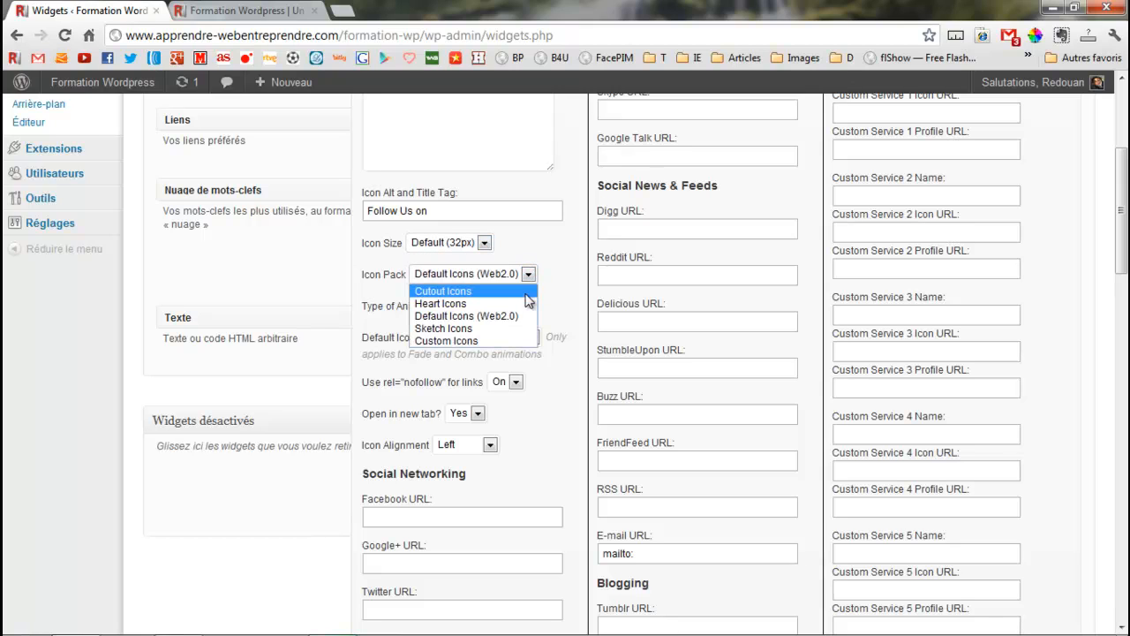
click(573, 277)
Step: Open the "Apprendre à web-entreprendre" Facebook page in a new browser tab to get its address for the widget's Facebook URL
drag(1125, 191, 1121, 261)
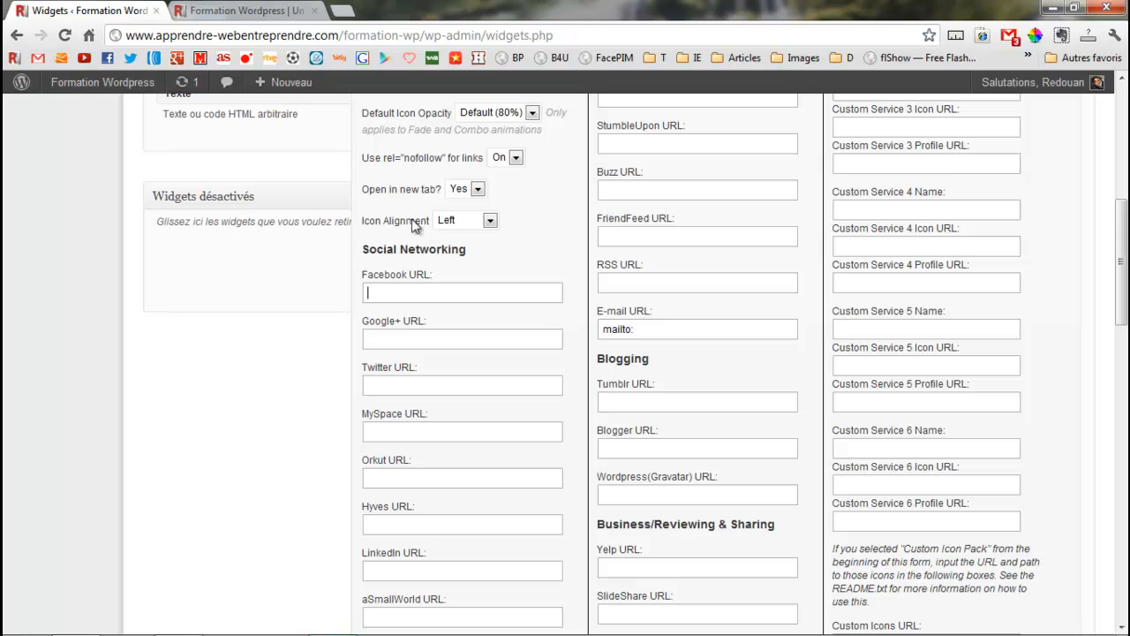
click(346, 13)
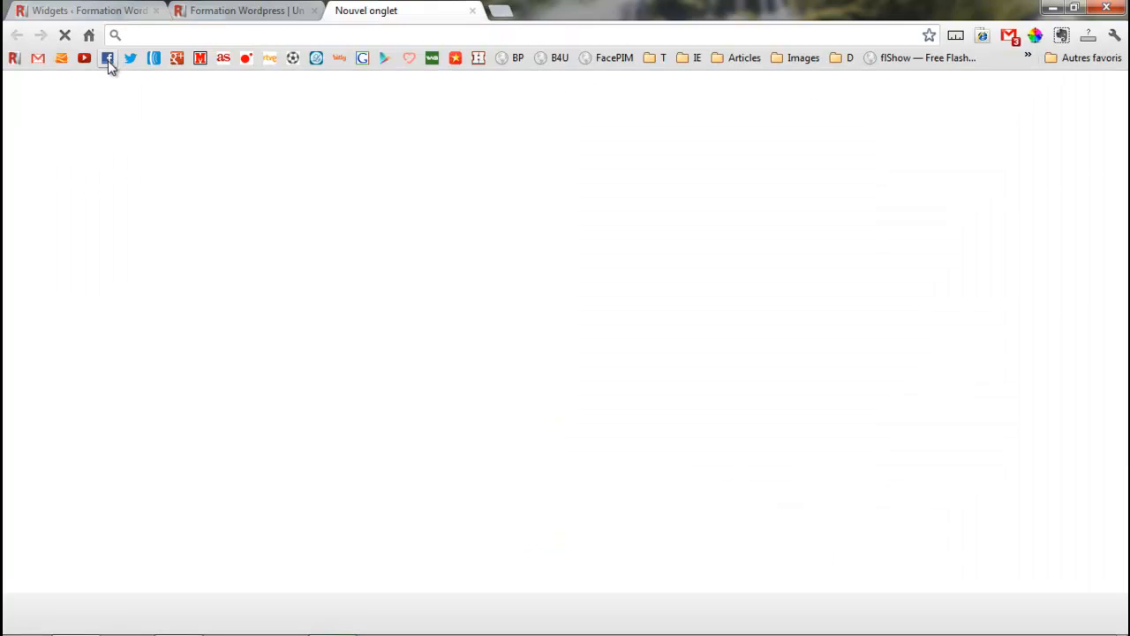
click(107, 59)
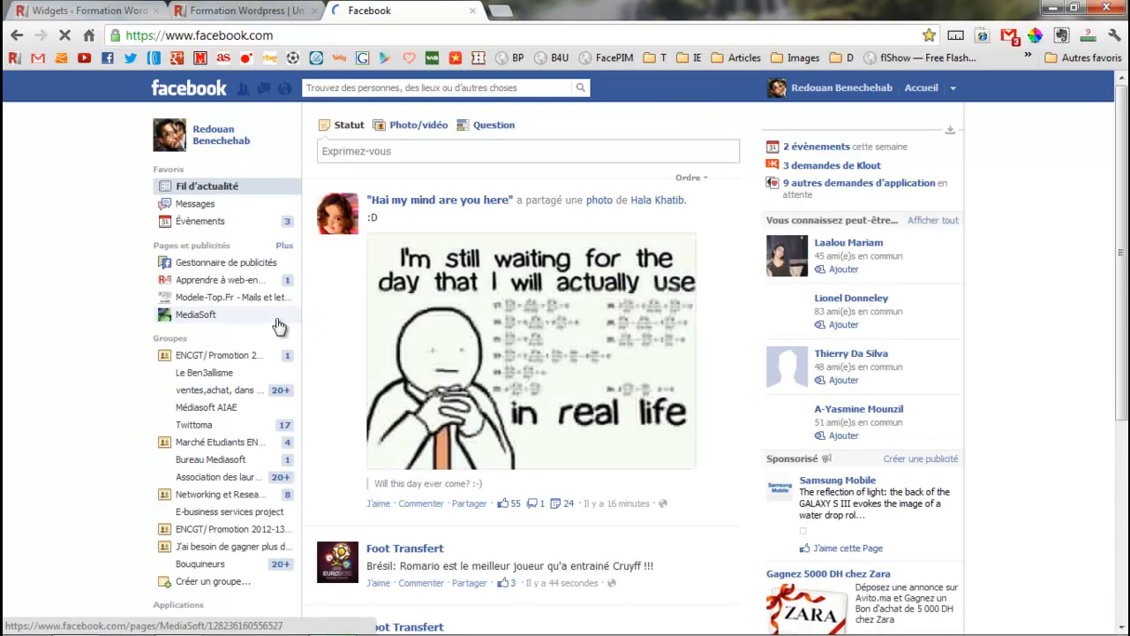
click(223, 282)
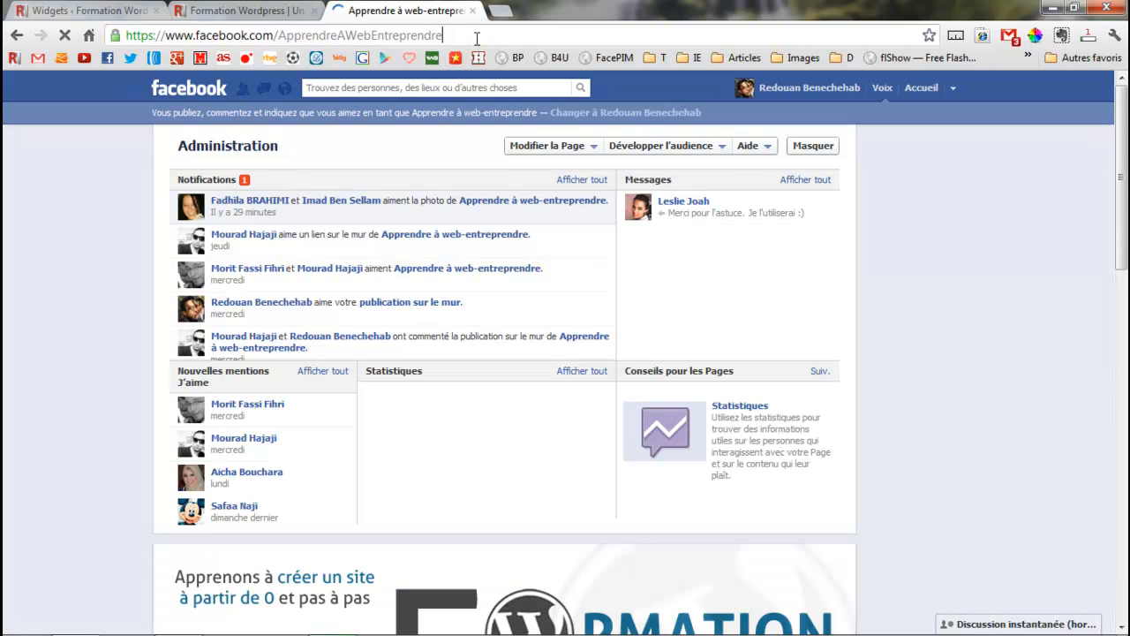
click(477, 35)
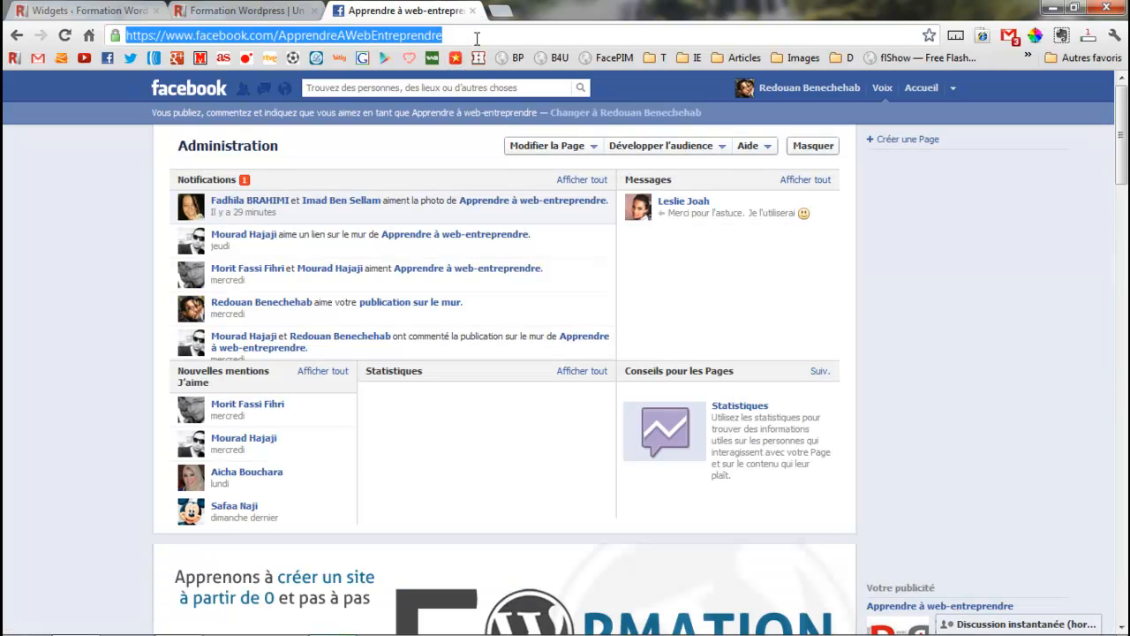
right_click(370, 38)
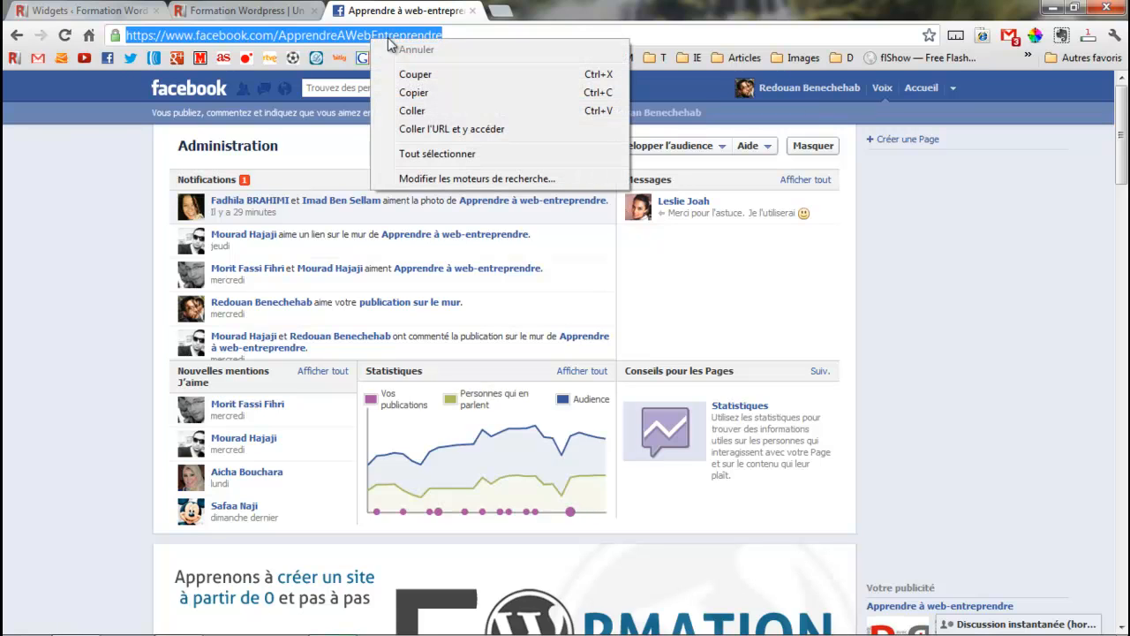
click(428, 92)
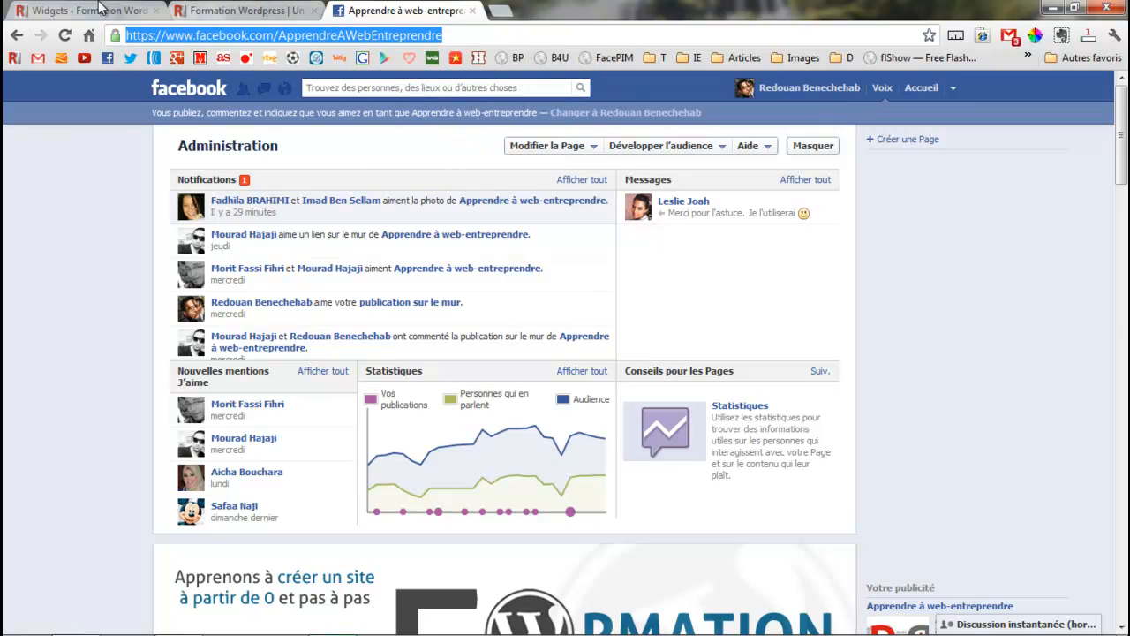
click(102, 11)
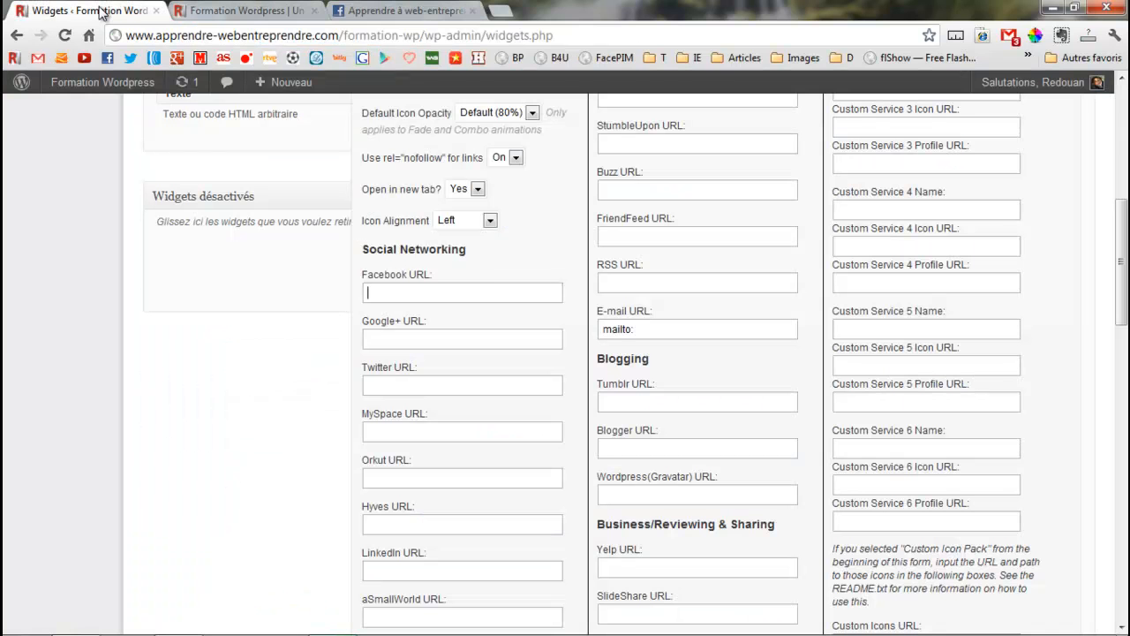
right_click(413, 292)
click(490, 382)
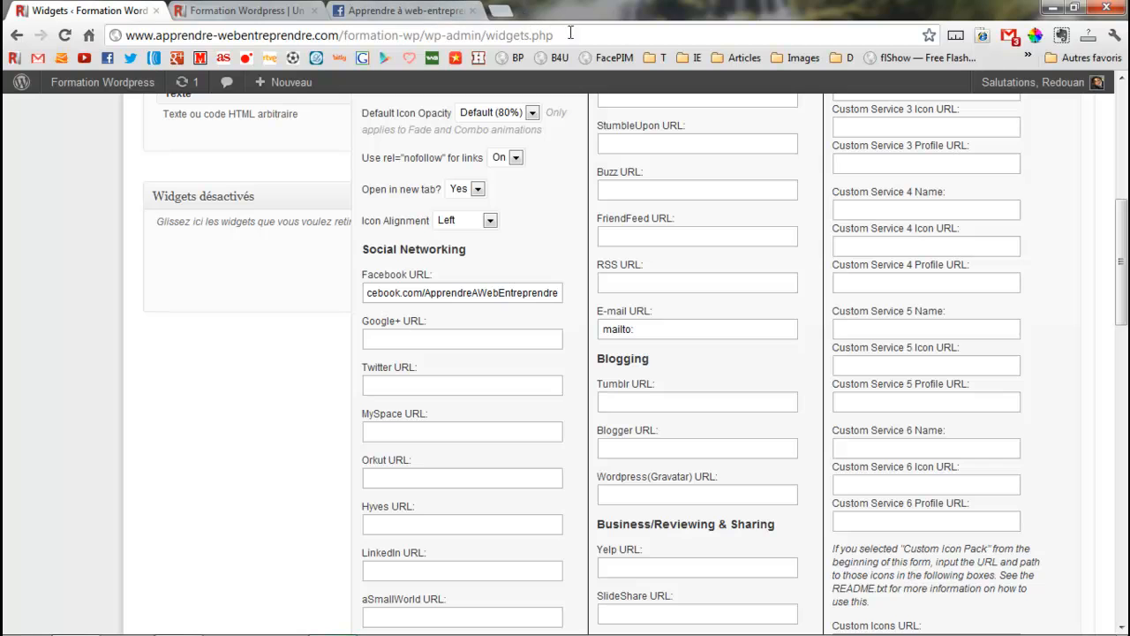
Step: Open the AppWebRed1 YouTube channel page in a new browser tab
scroll(636, 362, up, 5)
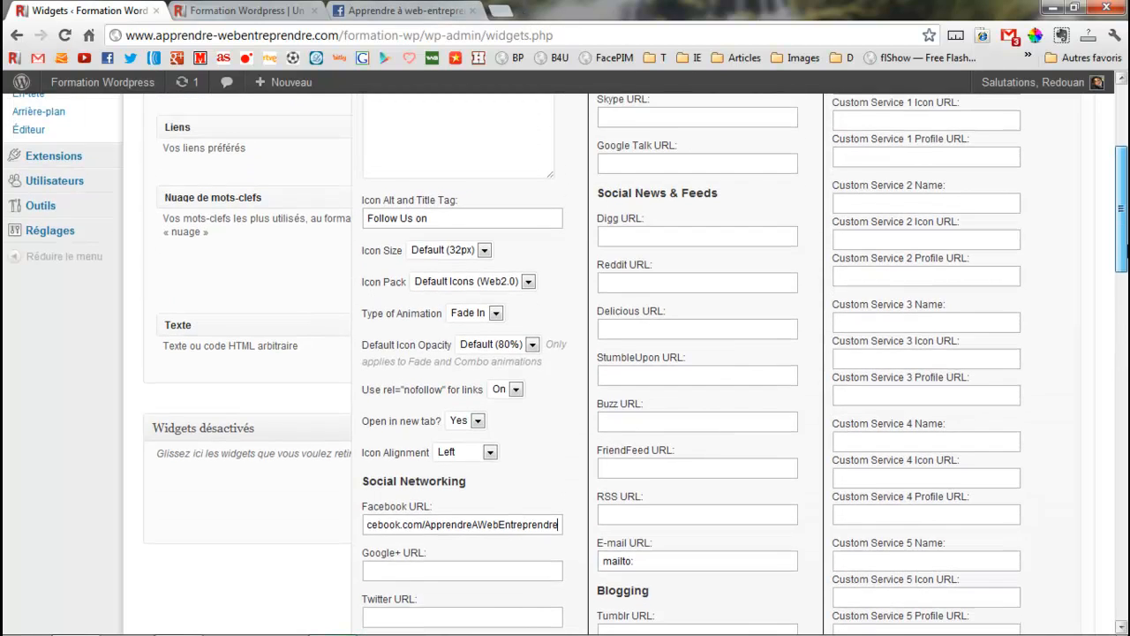
scroll(1124, 353, down, 7)
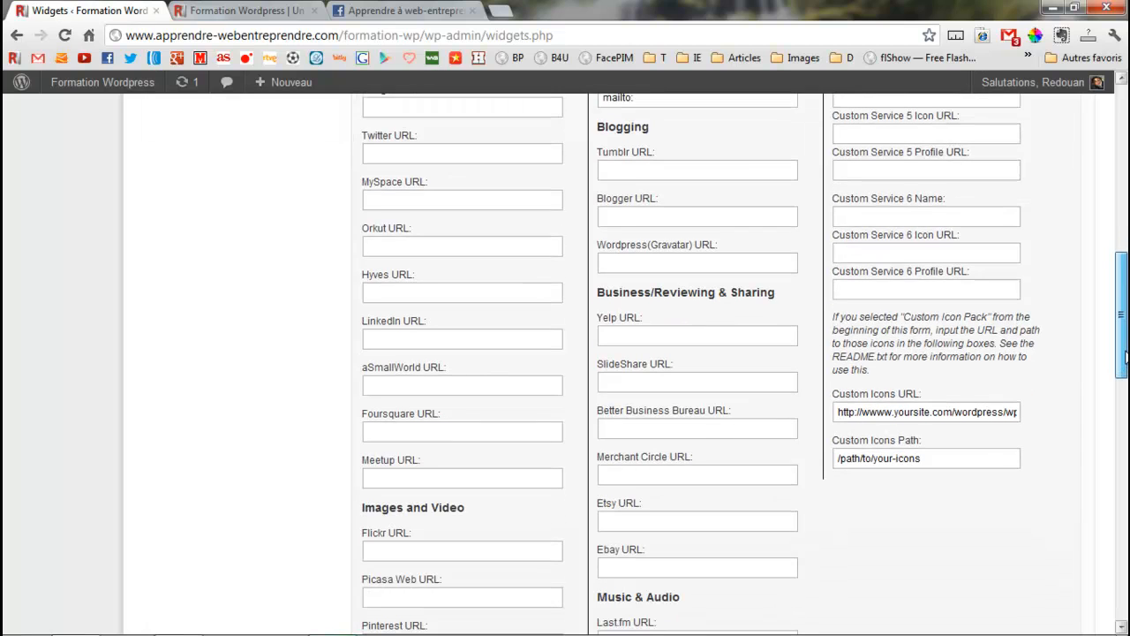
drag(1125, 353, 1123, 401)
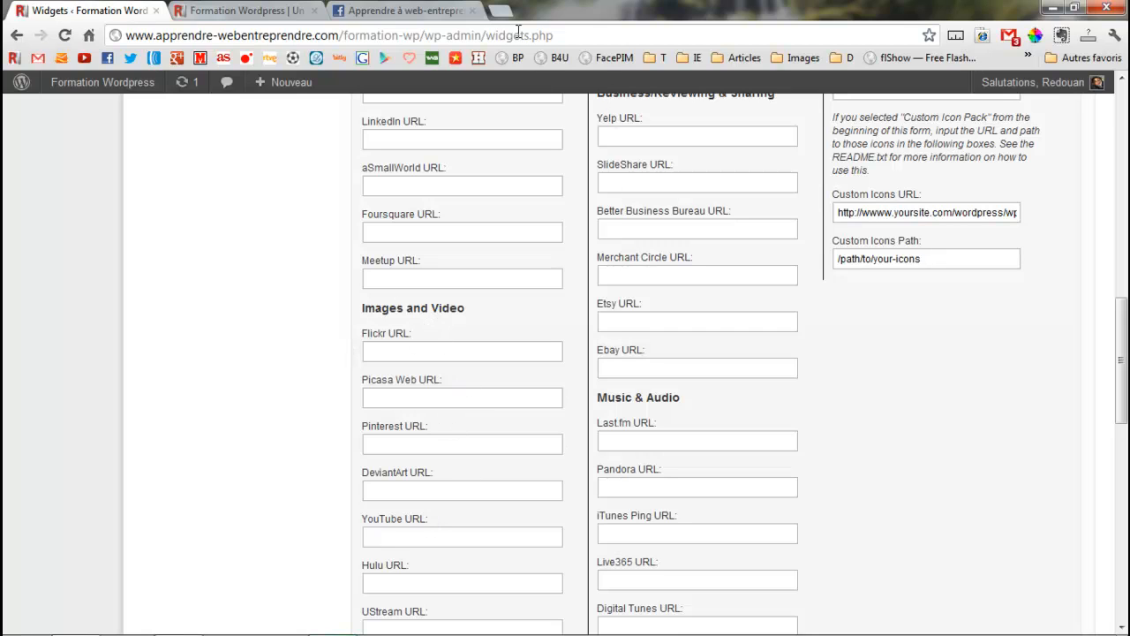
click(500, 11)
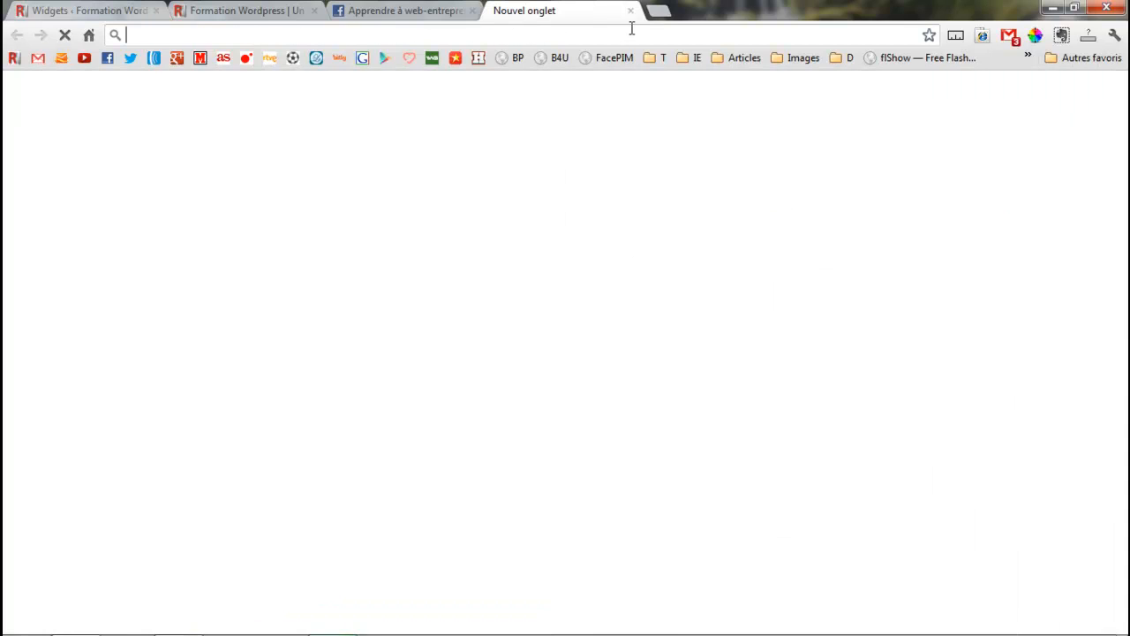
click(84, 59)
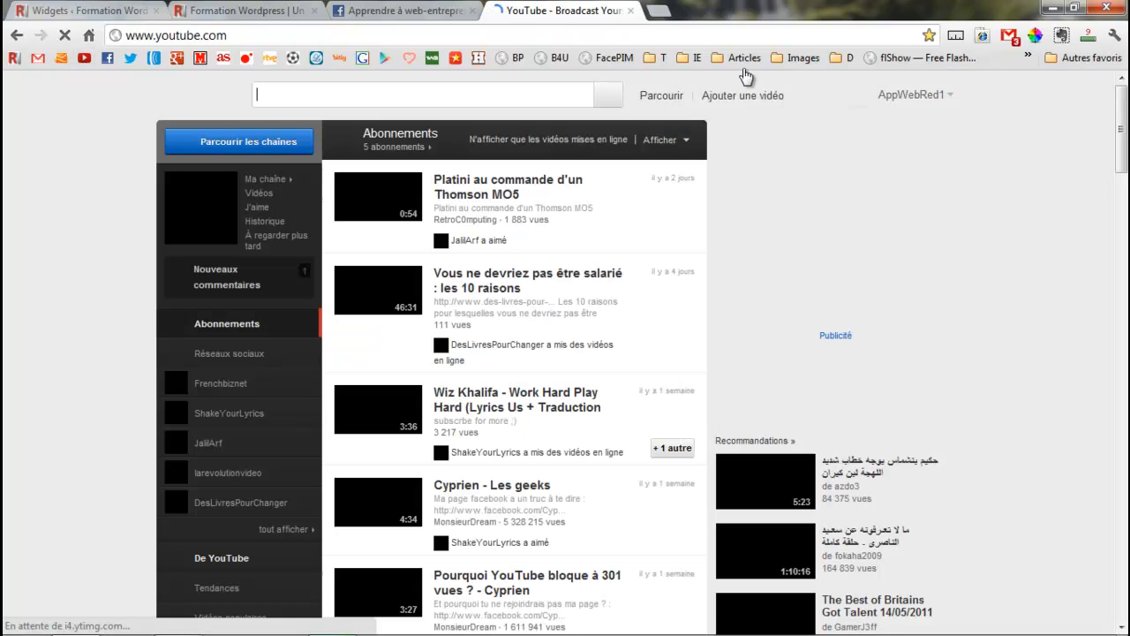
click(888, 99)
click(860, 141)
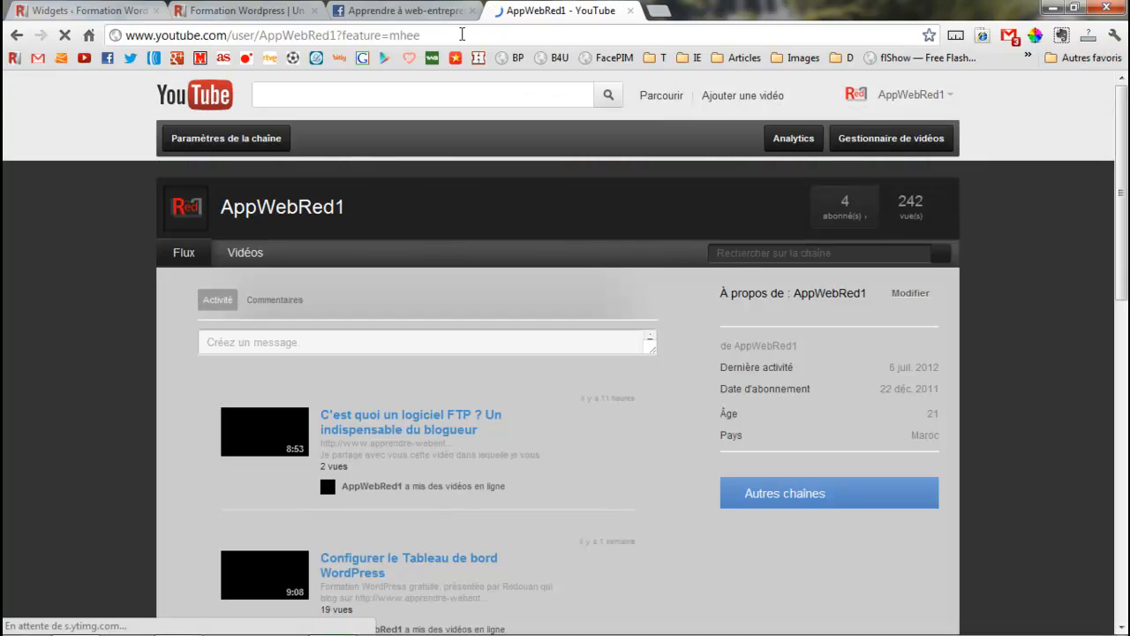
drag(336, 36, 86, 39)
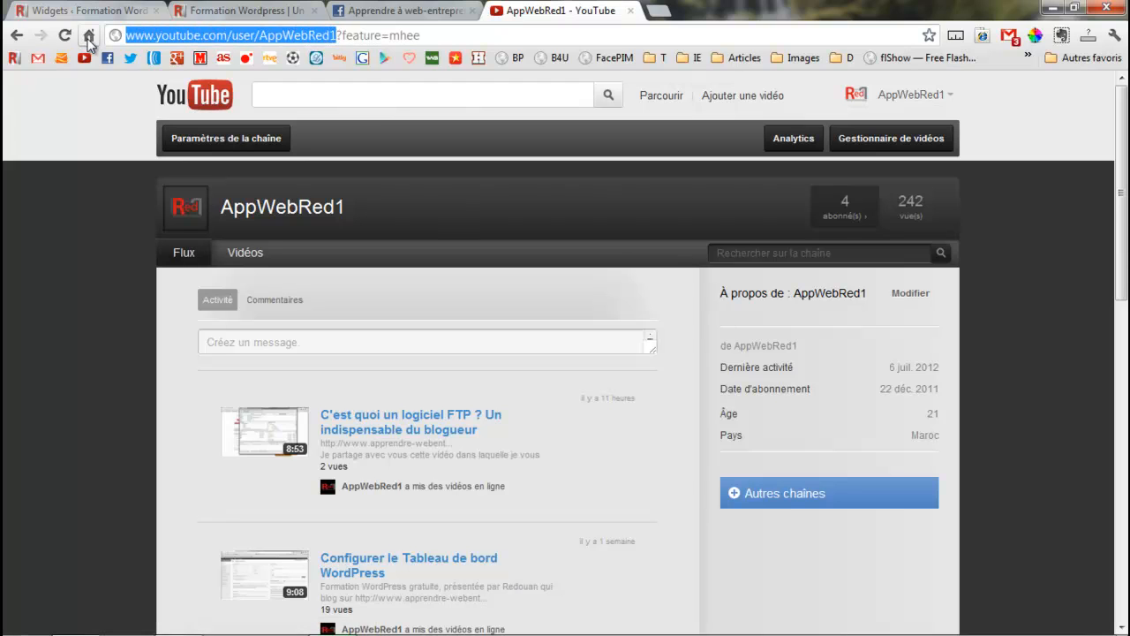
right_click(240, 35)
click(284, 88)
click(86, 10)
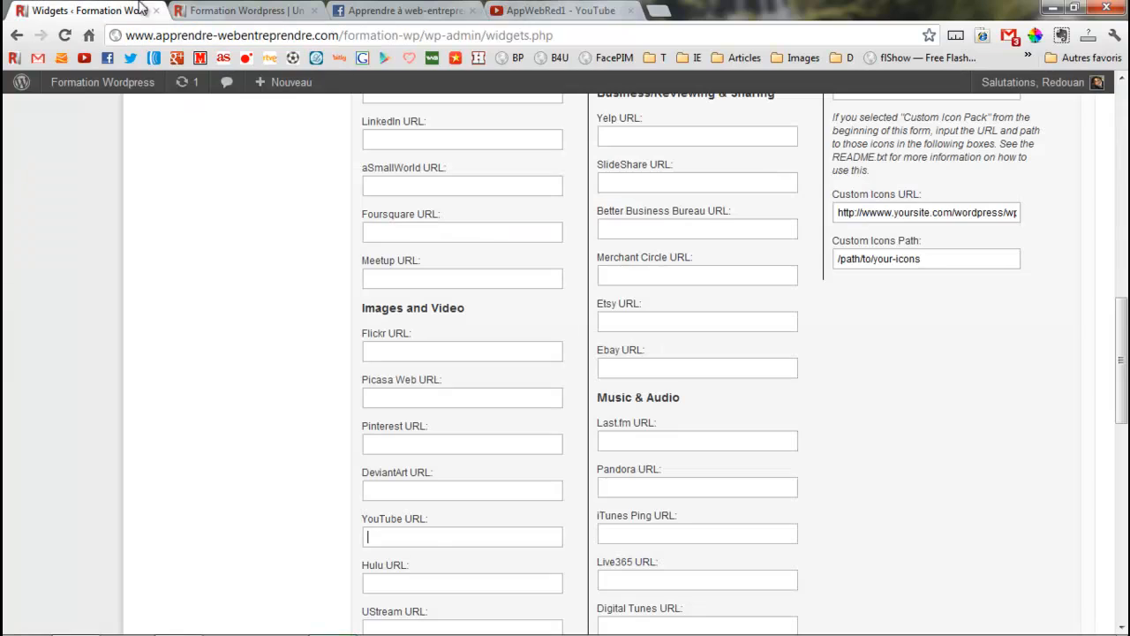
right_click(435, 532)
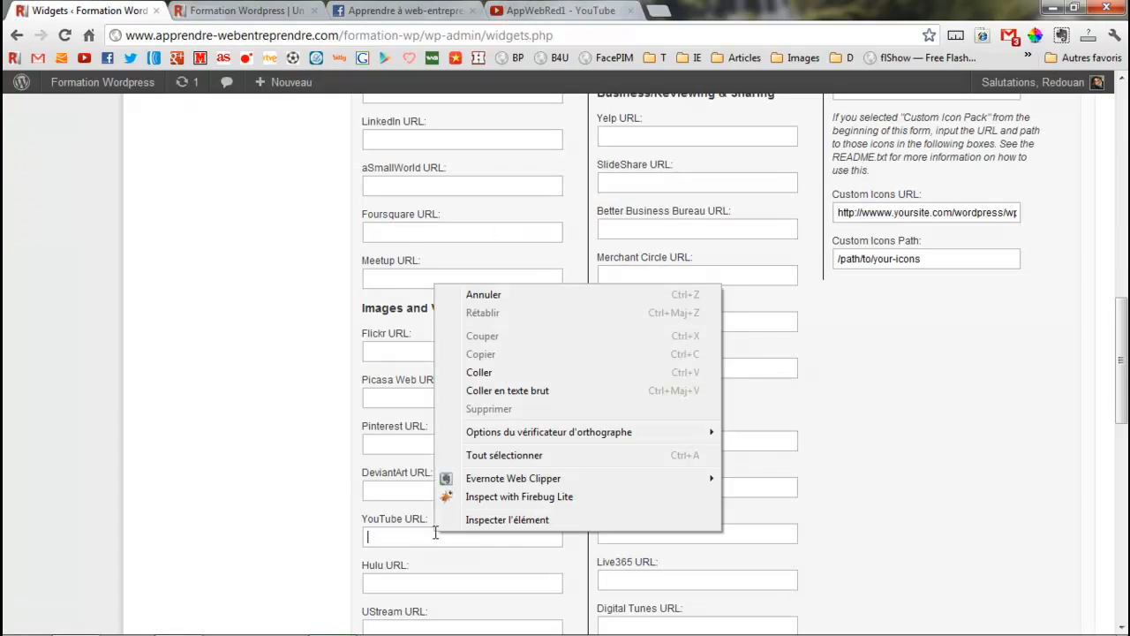
click(498, 372)
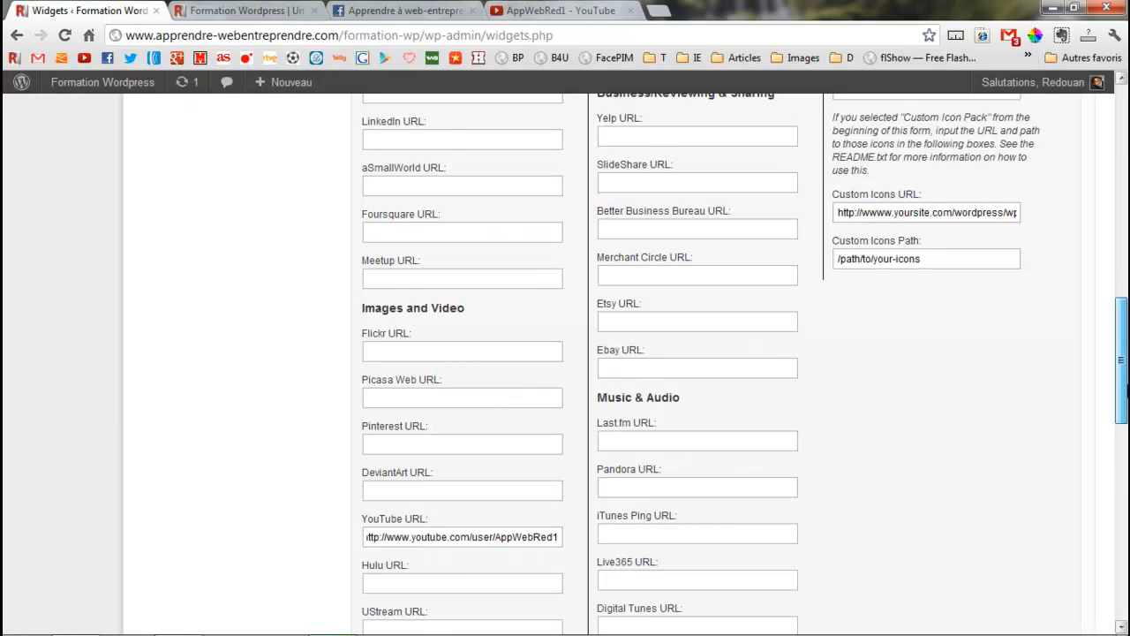
Step: Save the Social Media Widget settings and collapse the widget in the Main Sidebar
drag(1123, 390, 1126, 498)
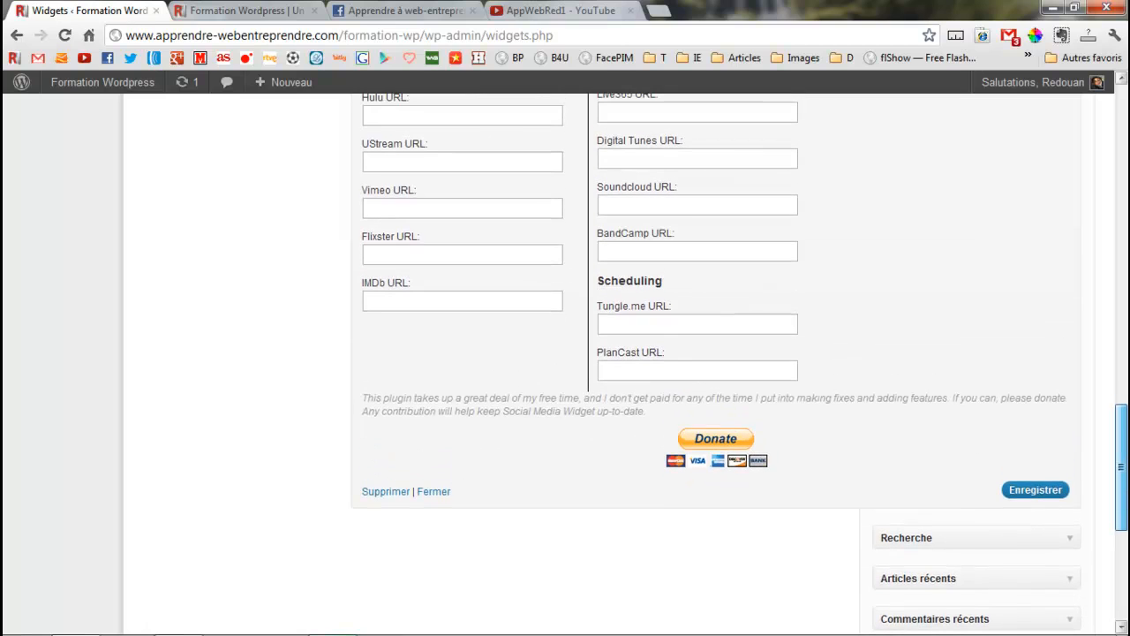
click(1034, 489)
drag(1122, 468, 1121, 159)
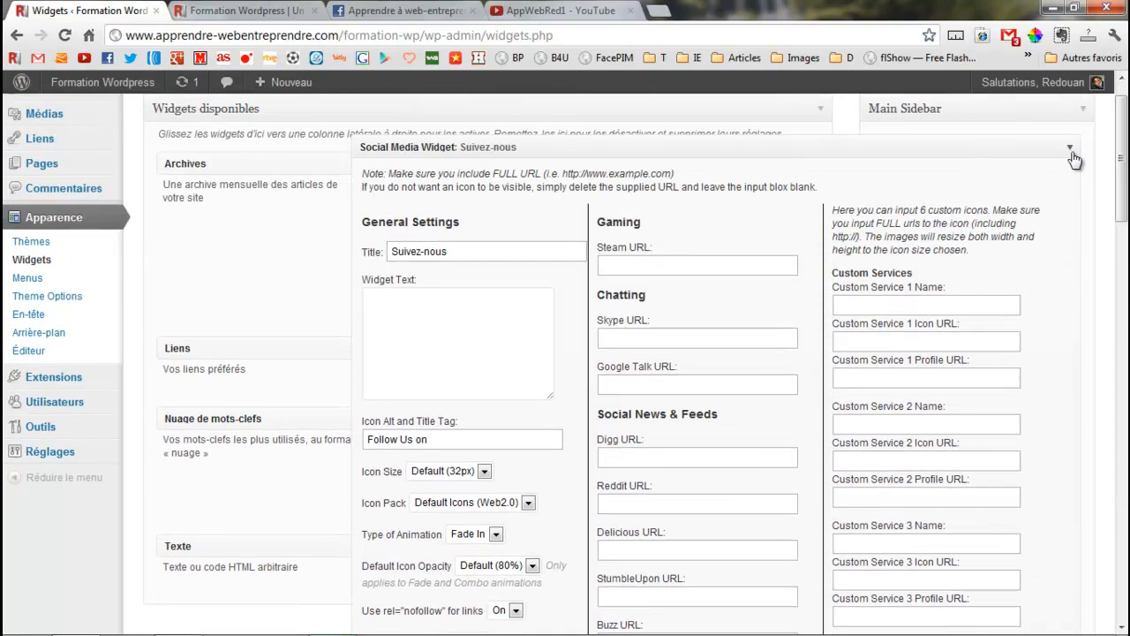
click(1070, 150)
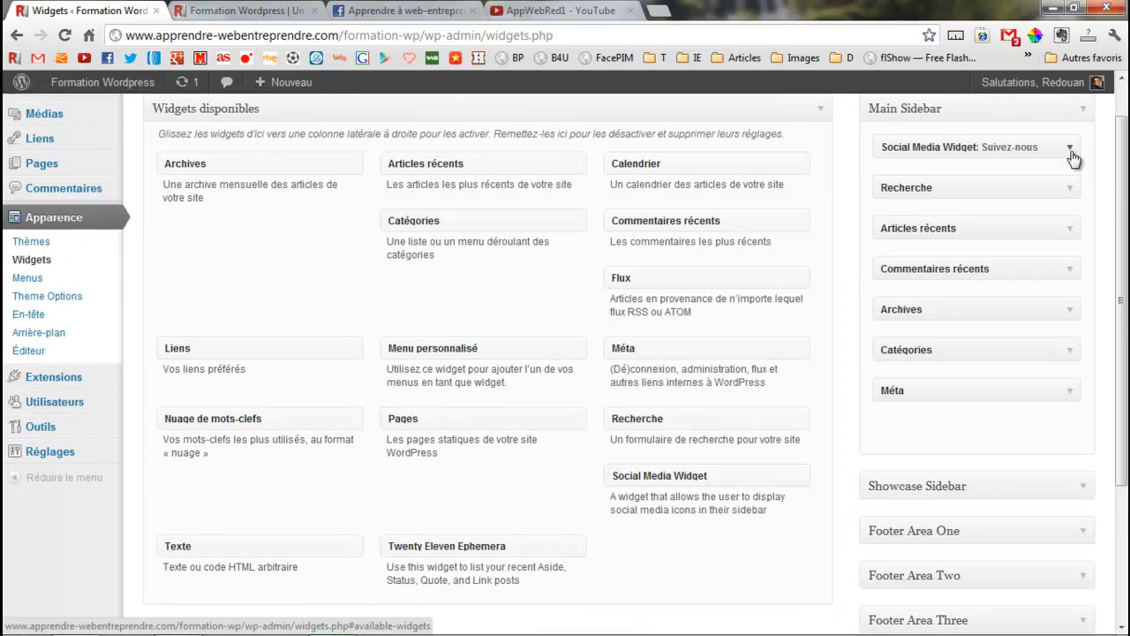
click(1071, 152)
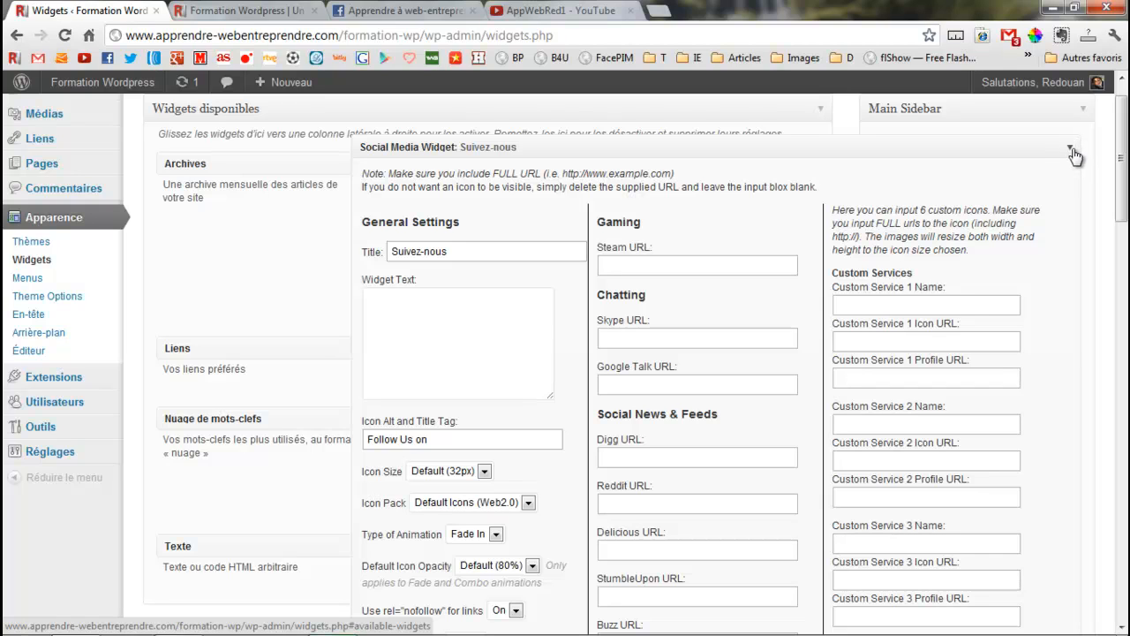
click(1071, 150)
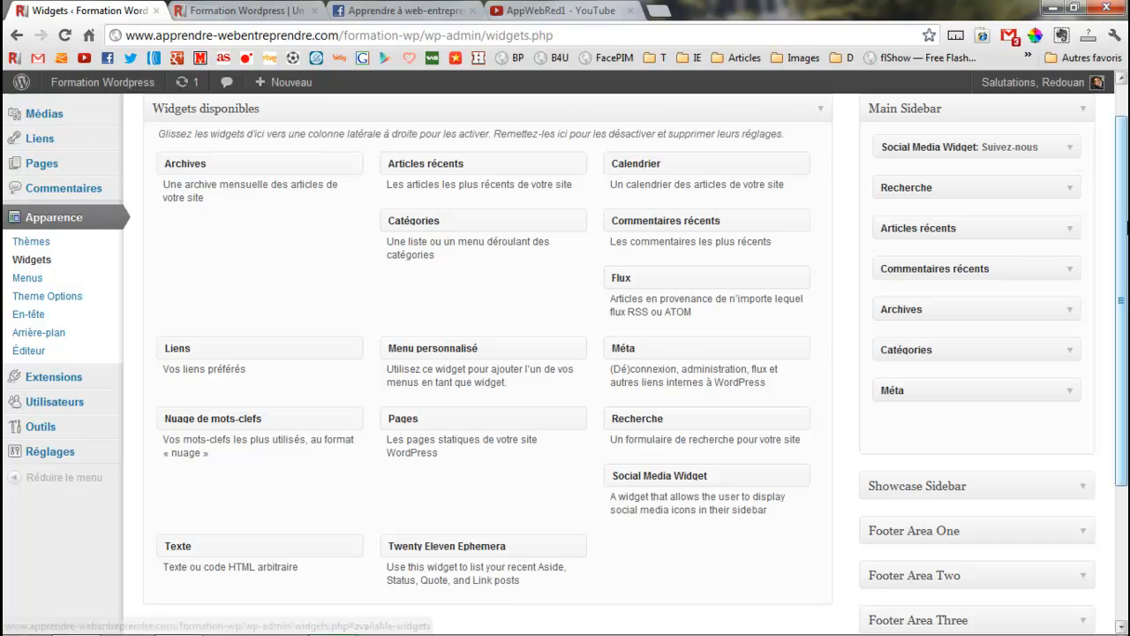
Step: Reload the Formation Wordpress site and examine the social media icons in its sidebar
scroll(527, 80, up, 1)
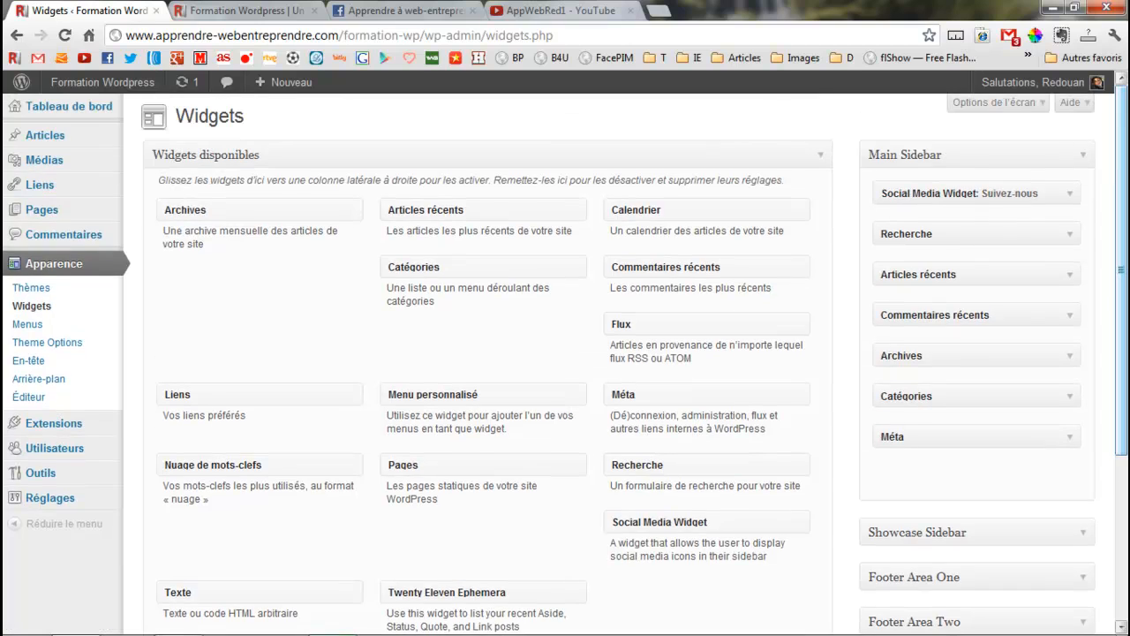
click(256, 12)
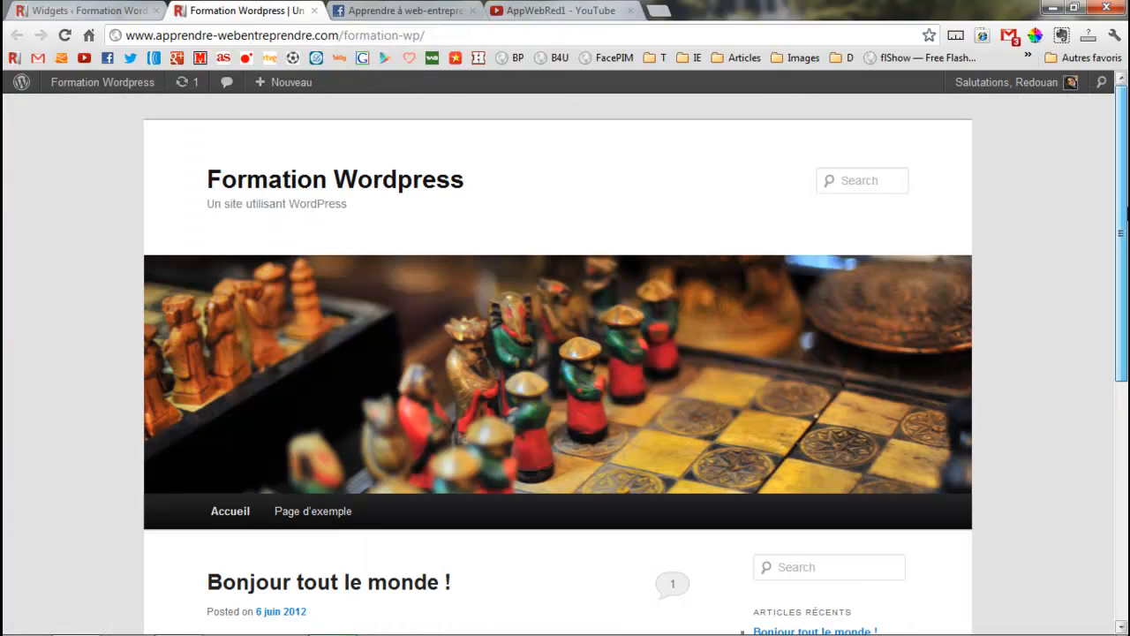
key(F5)
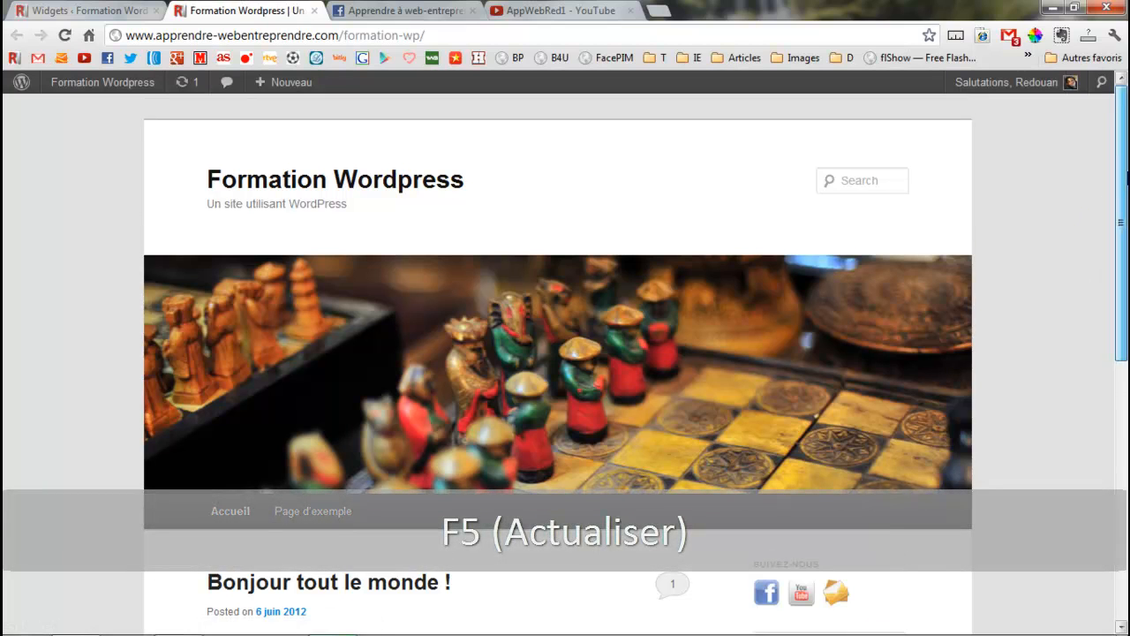
scroll(1120, 221, down, 3)
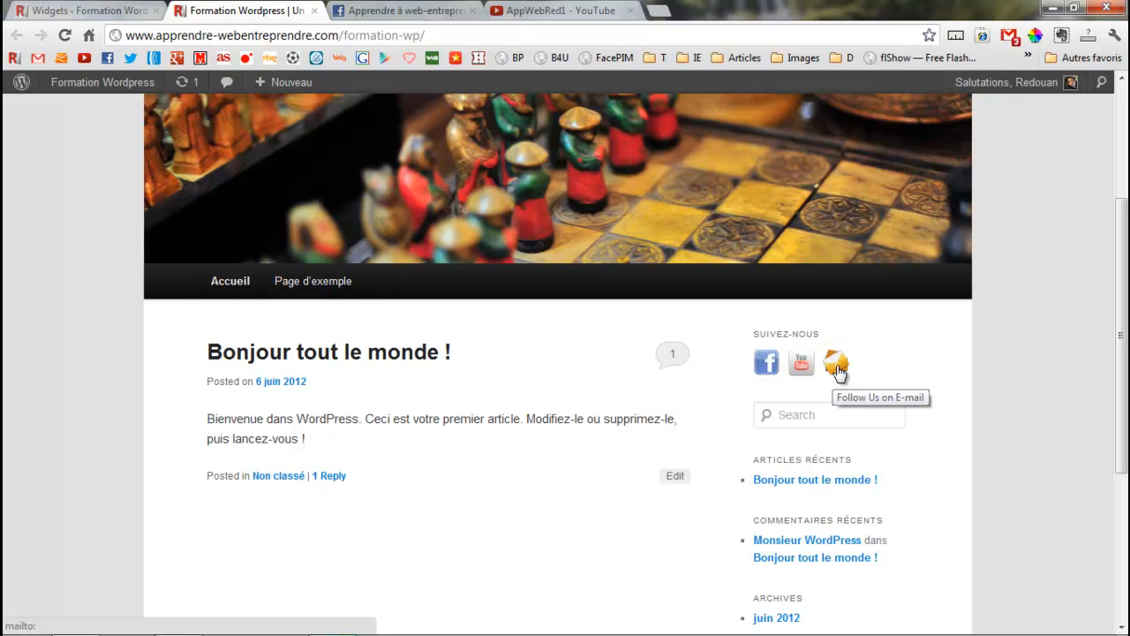
scroll(836, 371, up, 3)
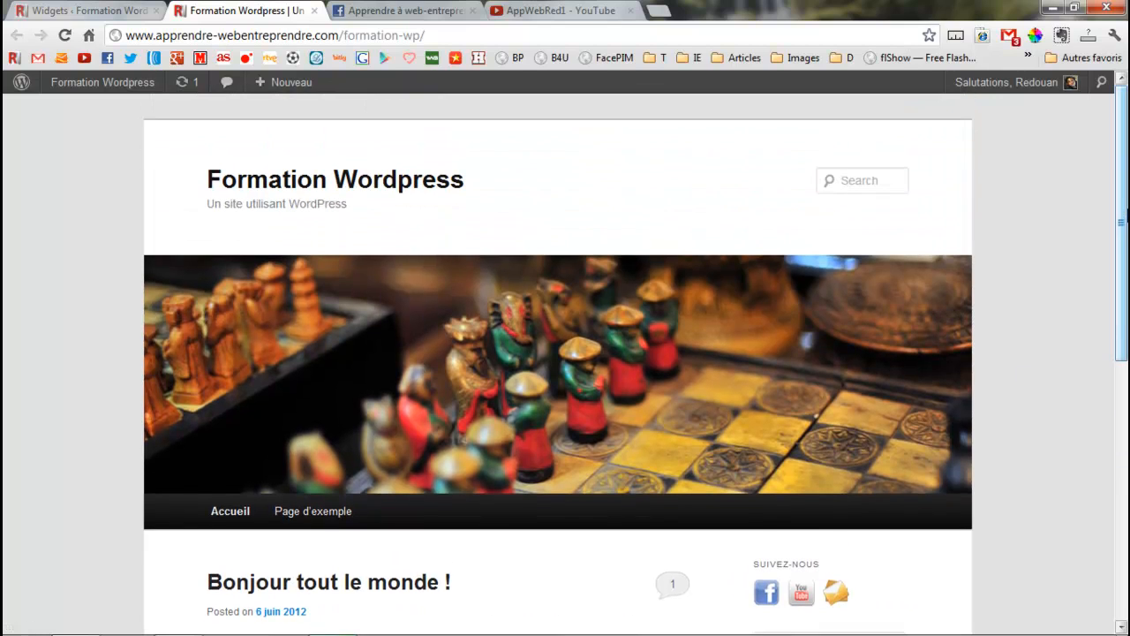